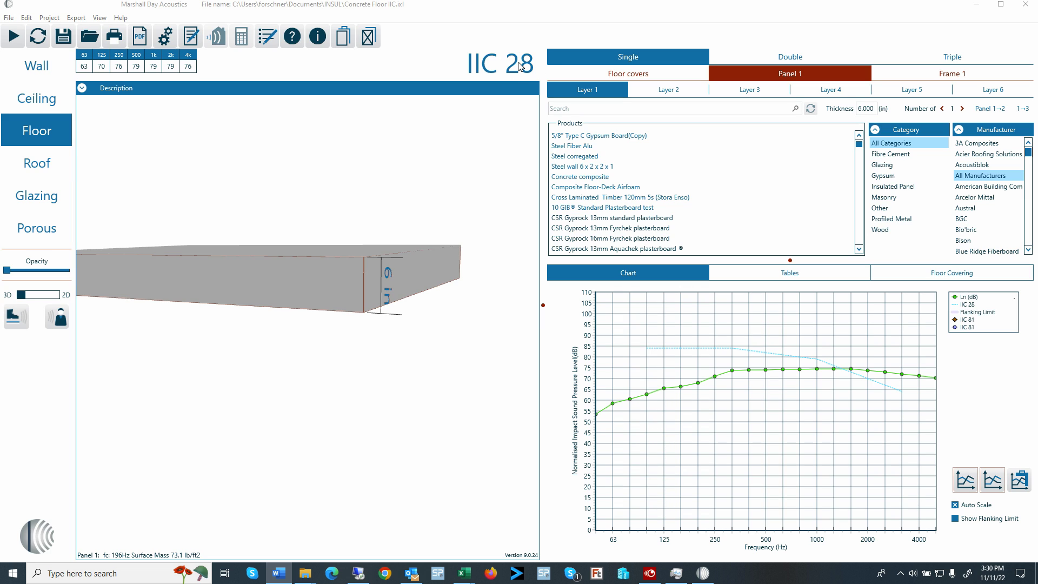
Step: Expand the description, toggle the rating to Ln,w 80 dB, then back to IIC 28
left_click(81, 88)
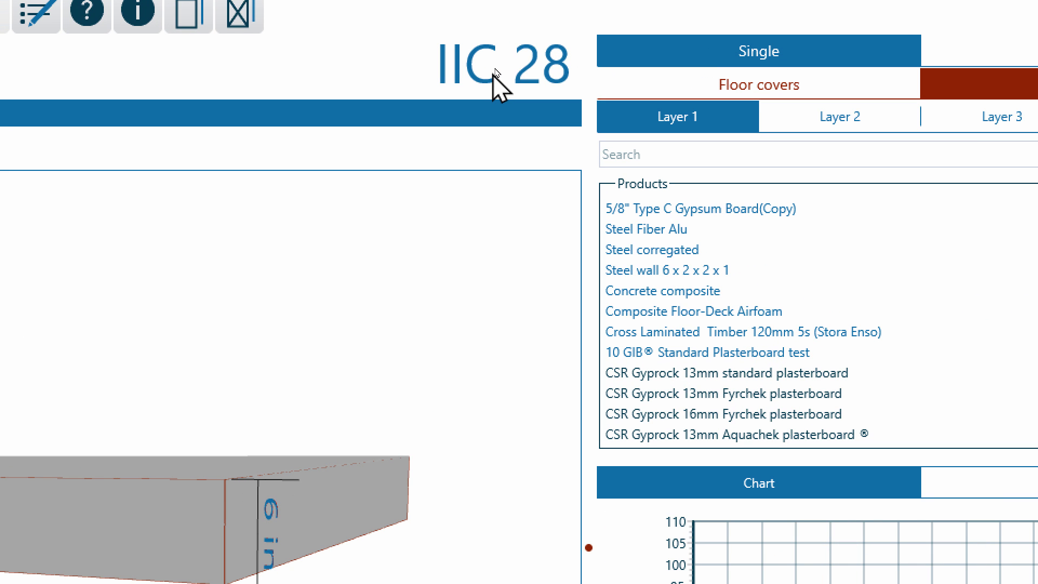
left_click(496, 73)
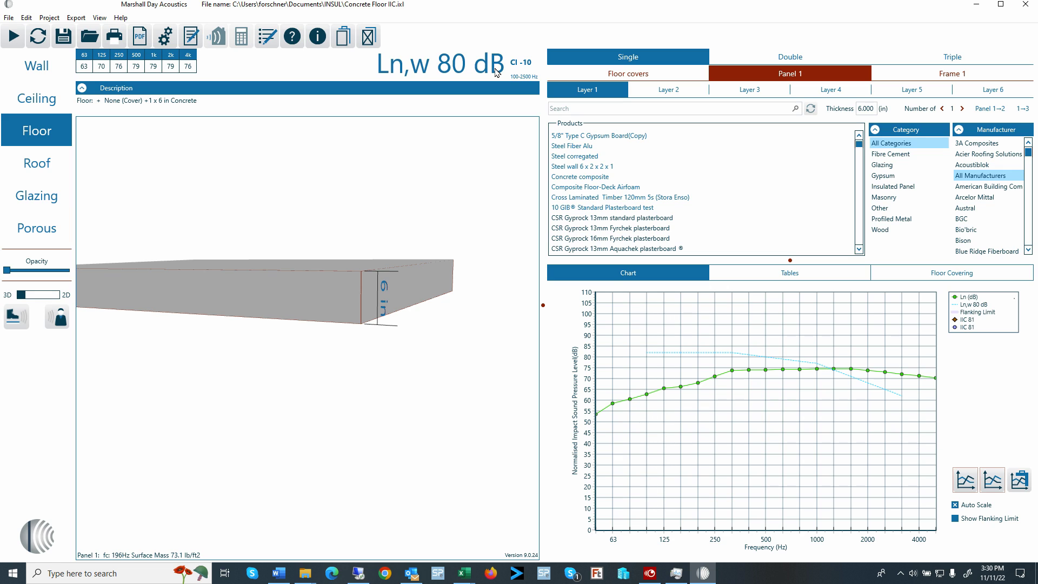
left_click(496, 72)
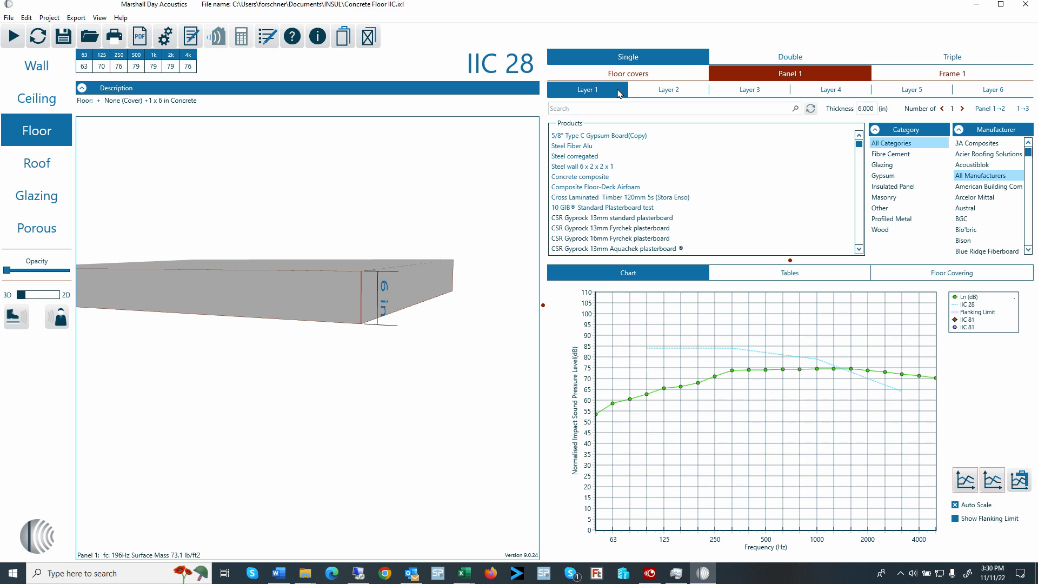
Step: Check Layer 2, then confirm Layer 1 is Concrete at 6.000 in thickness
left_click(691, 91)
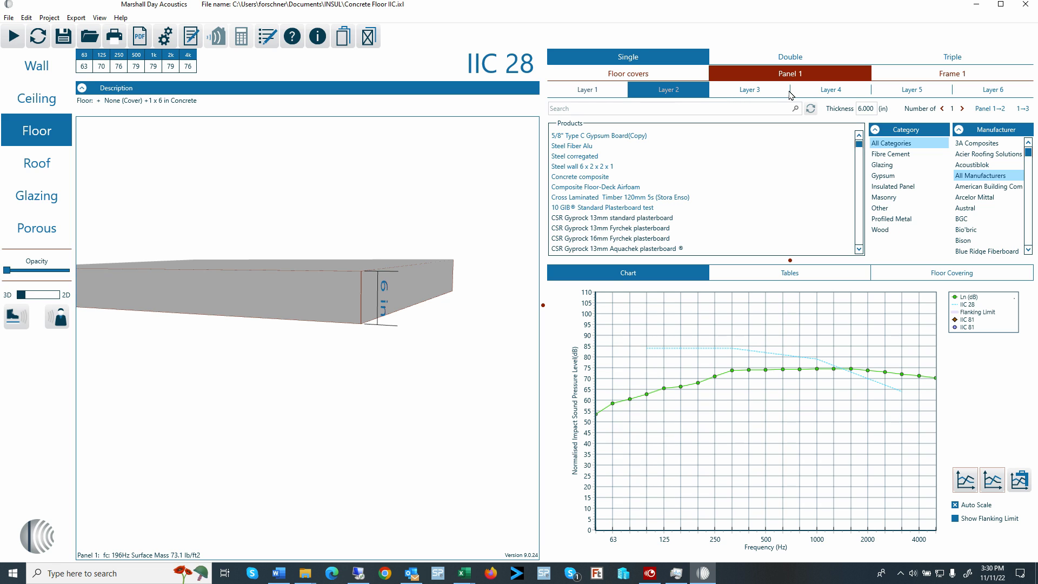
left_click(592, 91)
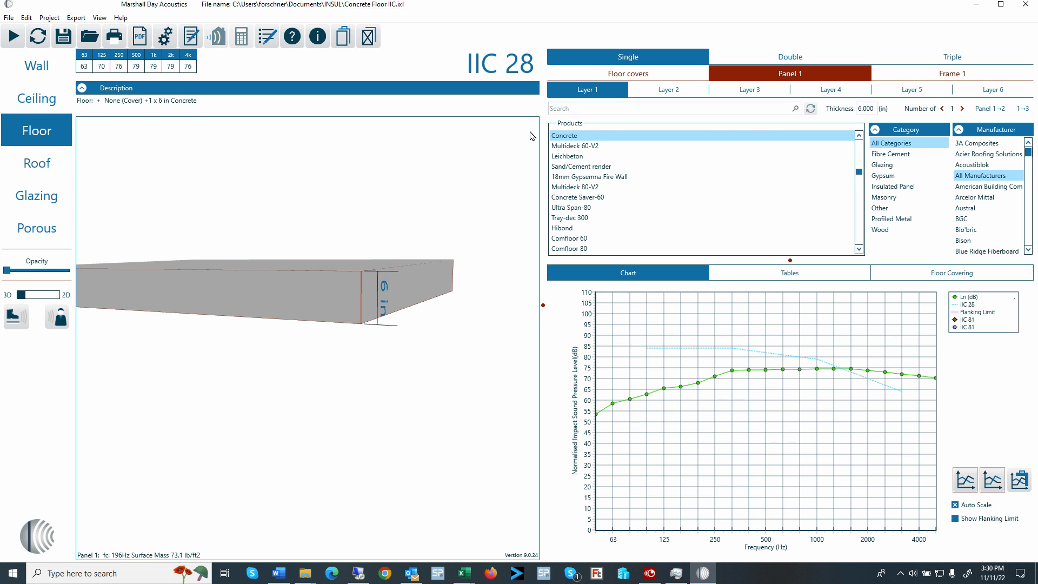
double_click(872, 108)
Step: Try Cork 3-4mm, Timber 14mm and Vinyl 2mm covers, settling on Carpet 8mm at IIC 64
left_click(641, 77)
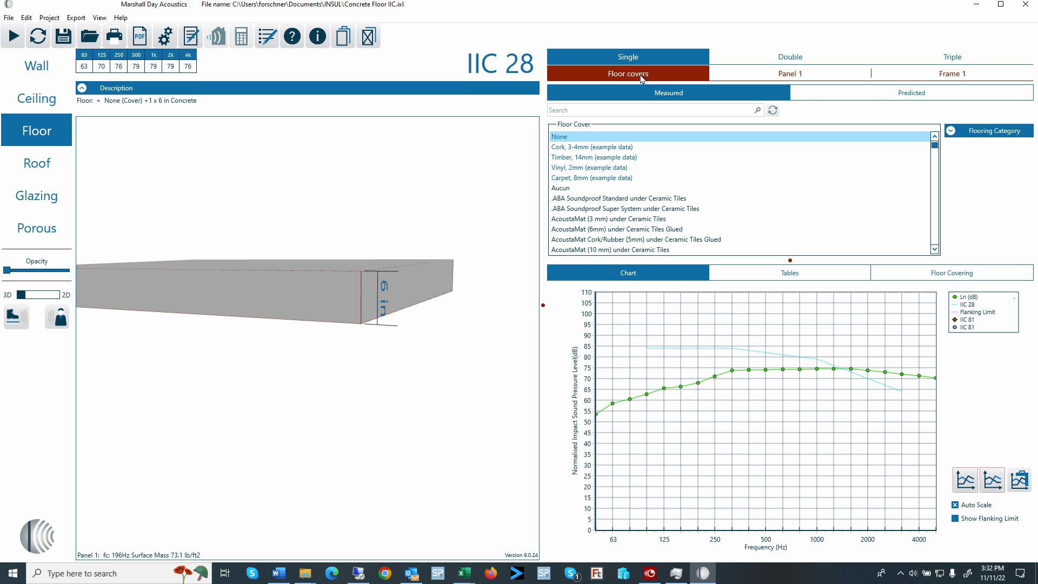
left_click(575, 151)
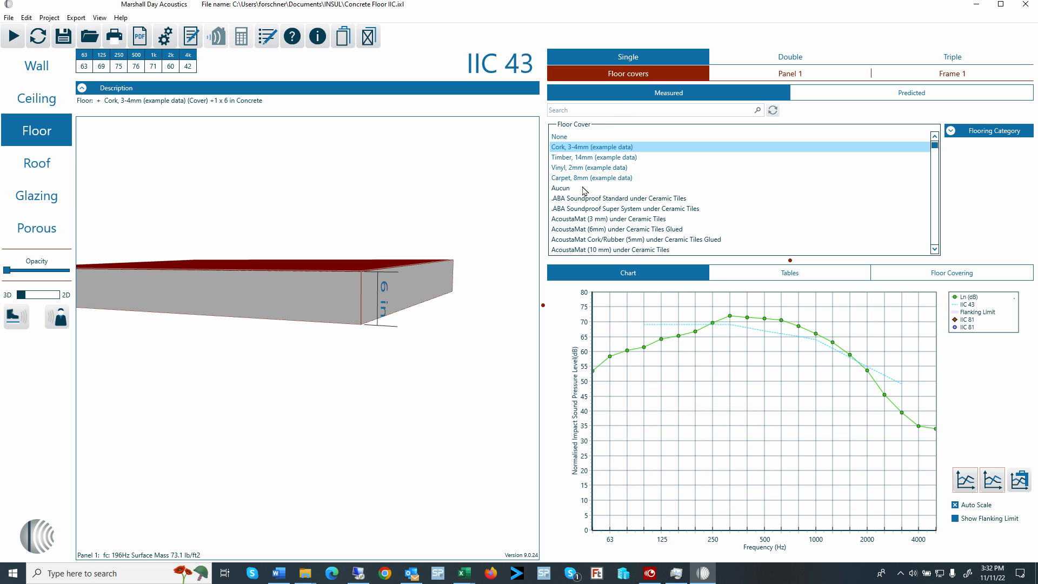
left_click(598, 160)
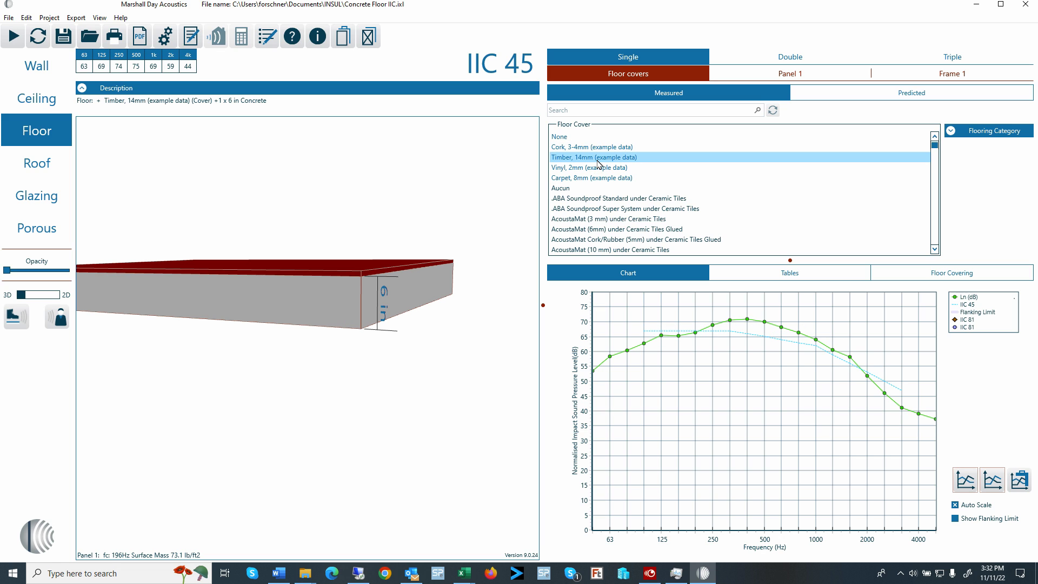
left_click(595, 171)
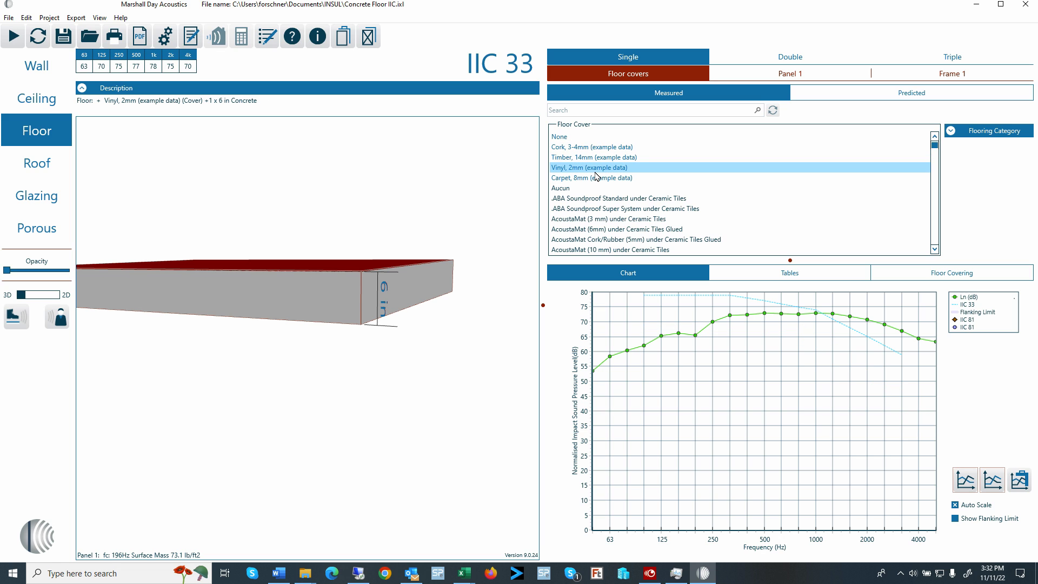
left_click(597, 180)
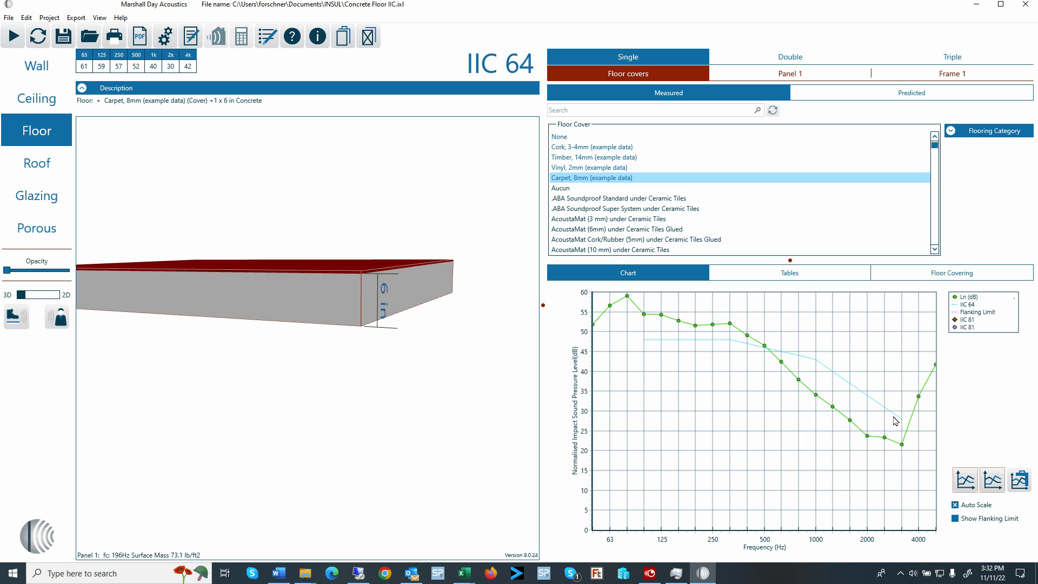
Step: Open the Materials Editor on its Floor Cover list
left_click(48, 19)
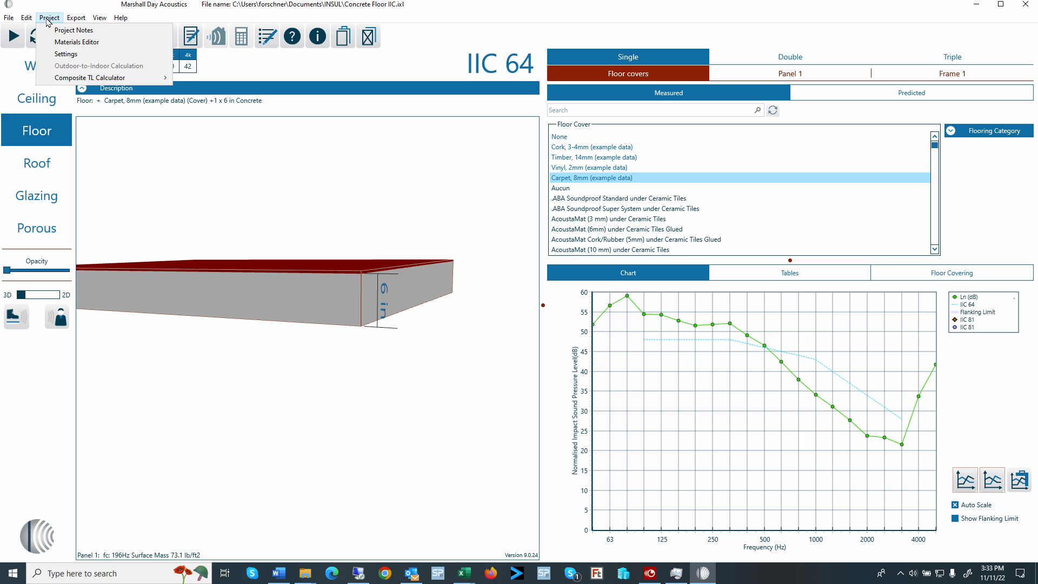
left_click(60, 44)
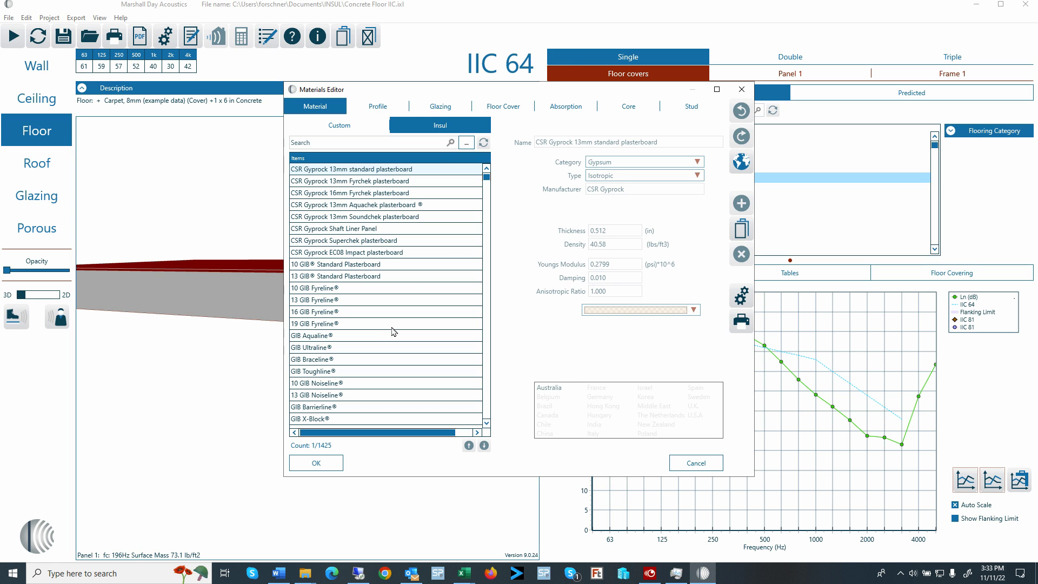
left_click(502, 106)
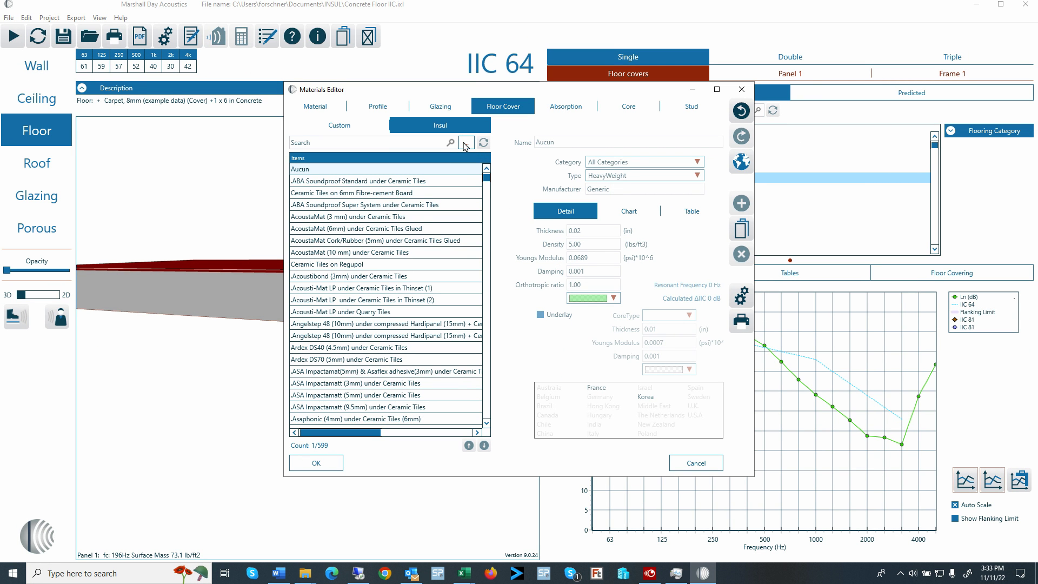
Step: Filter the floor-cover library to HeavyWeight types, narrowing 599 items to 571
left_click(465, 144)
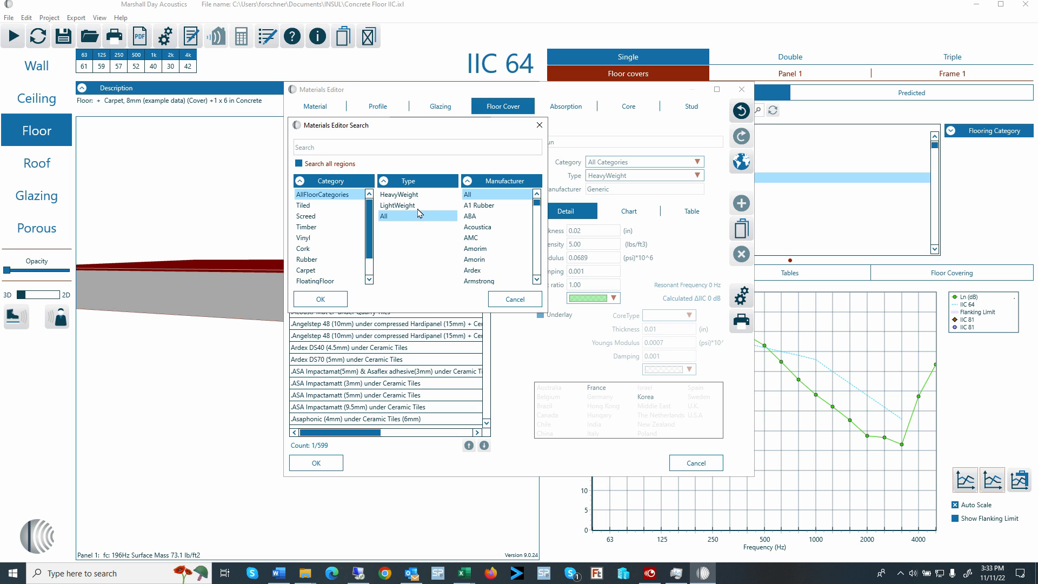
left_click(397, 196)
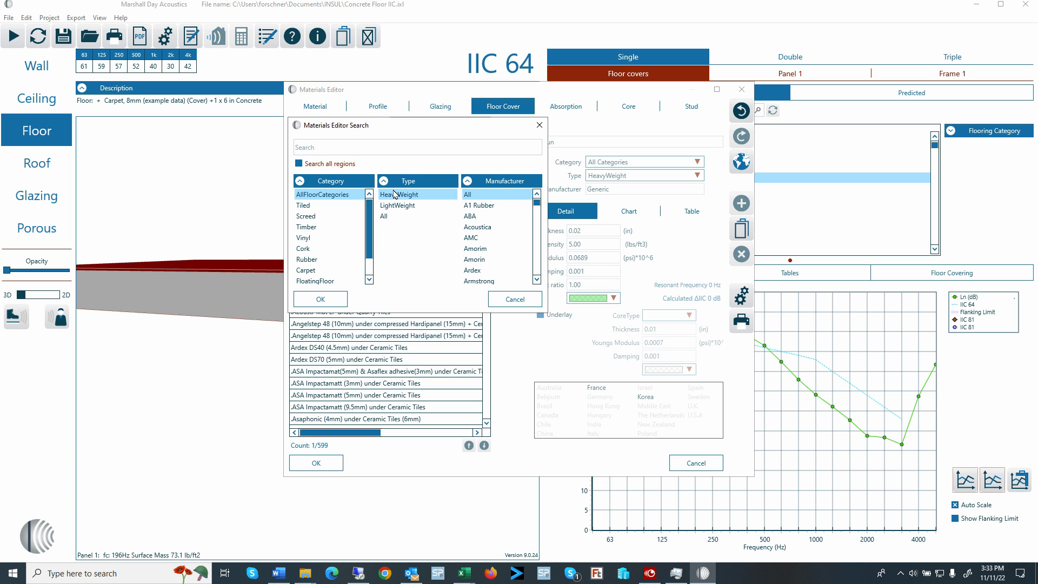
left_click(335, 302)
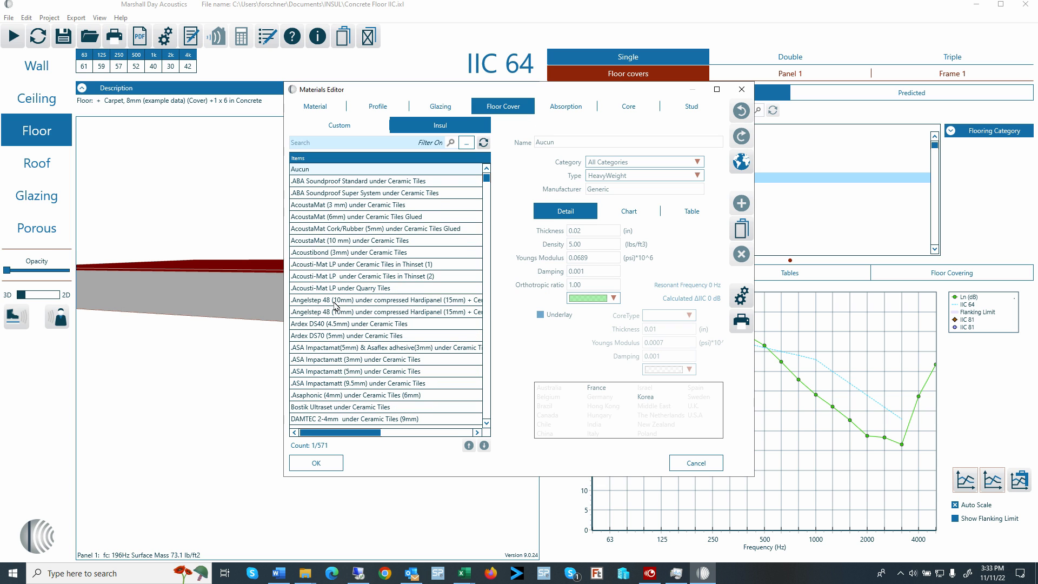
Step: Copy AcoustaMat (10 mm) under Ceramic Tiles into the Custom floor-cover list
left_click(487, 194)
left_click_drag(488, 196, 476, 176)
left_click(340, 245)
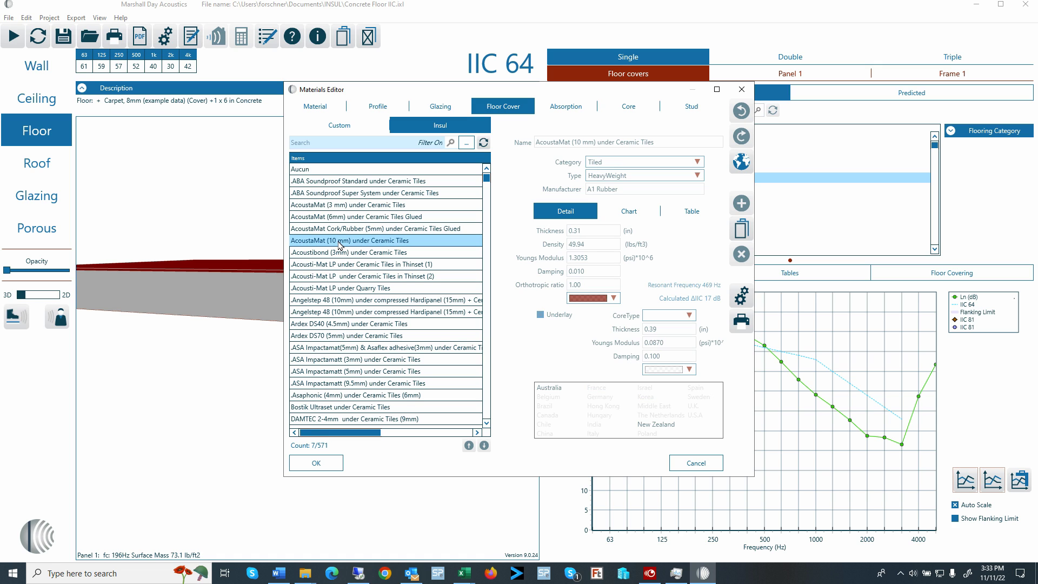
left_click(742, 232)
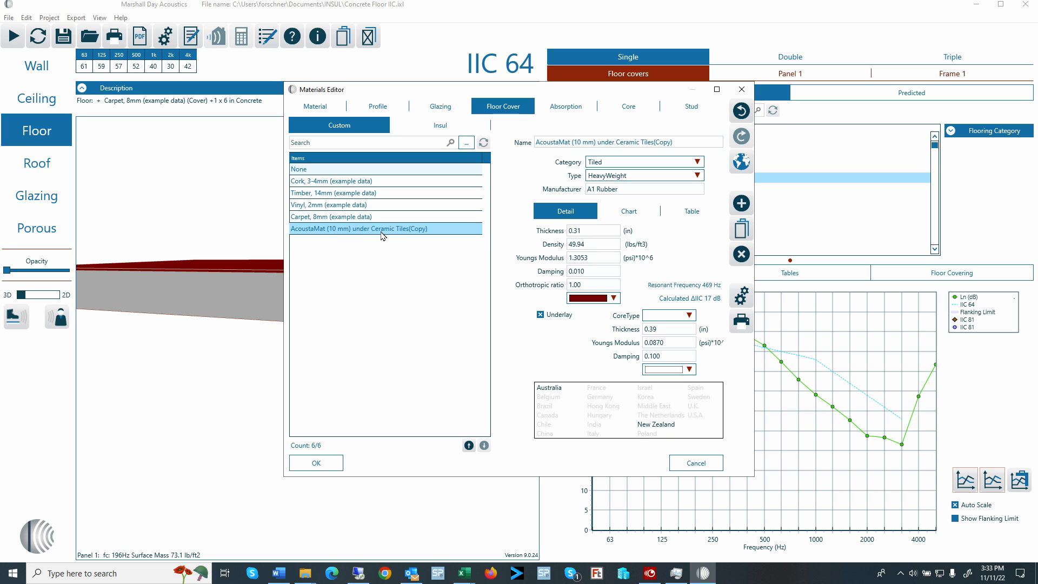
Step: Review the copied cover's Thickness, Density and Youngs Modulus values
left_click_drag(604, 231, 521, 232)
left_click_drag(600, 248, 547, 246)
left_click_drag(605, 259, 530, 257)
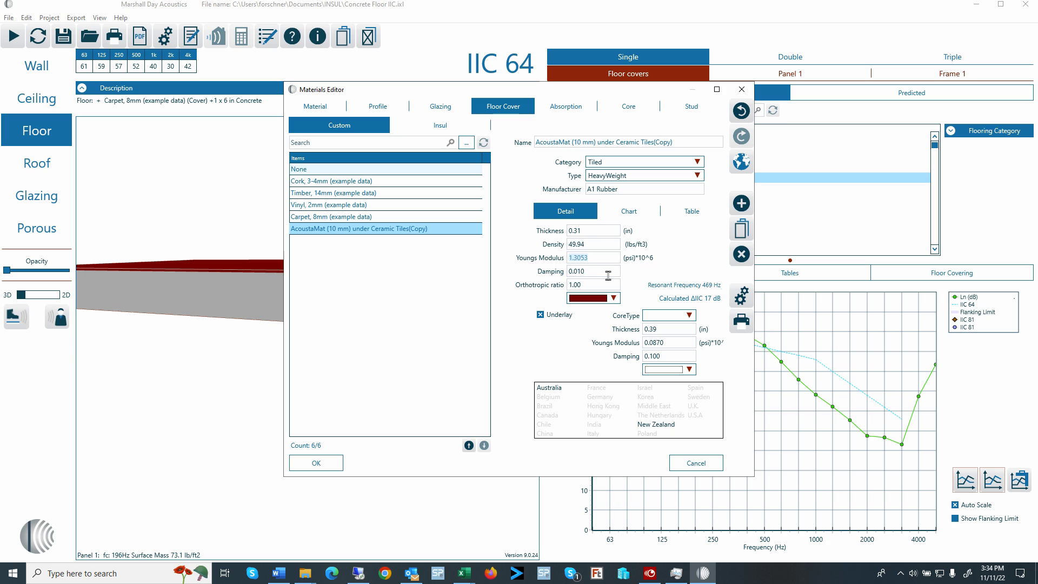
Step: Review the copy's damping, impact-reduction chart, table and weight types, then cancel the editor
left_click(596, 272)
left_click(629, 214)
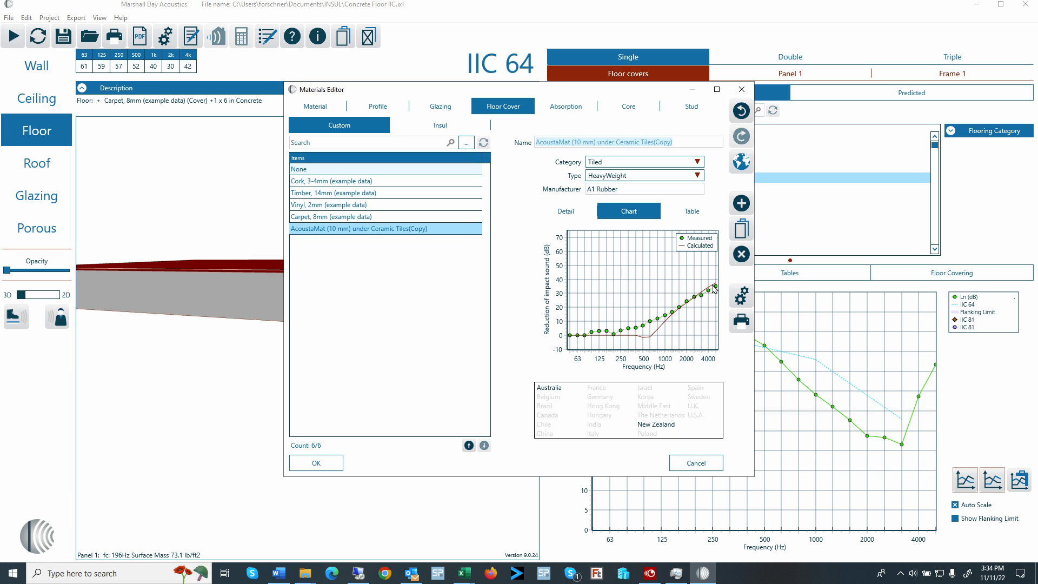
left_click(696, 212)
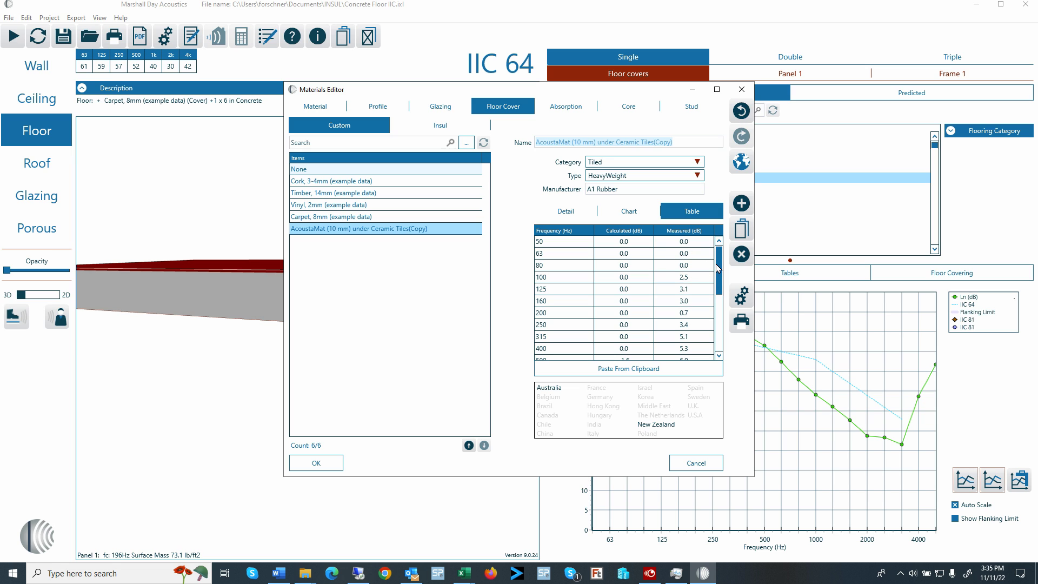
scroll(720, 269, "down", 2)
scroll(720, 269, "down", 3)
scroll(717, 259, "up", 4)
left_click(640, 176)
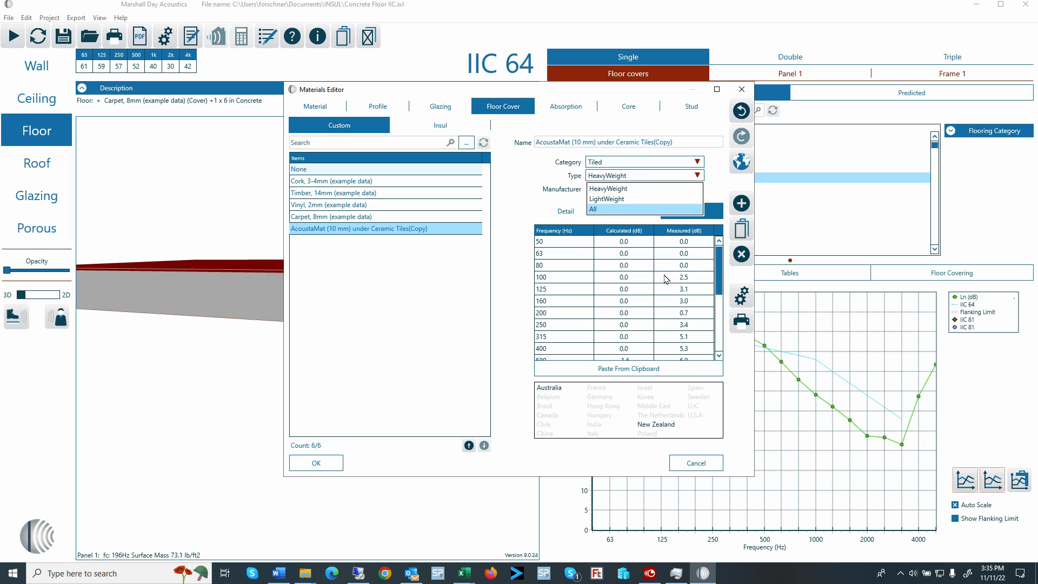
left_click(696, 462)
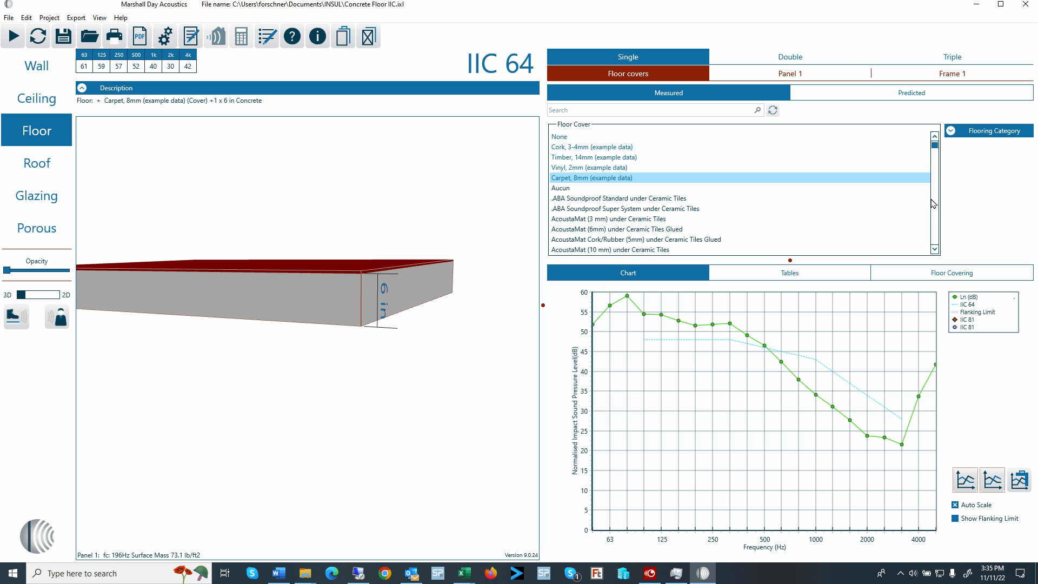
Step: Try the Getzner AFM 35 (16mm) under 70mm screed floor cover
scroll(936, 206, "down", 2)
scroll(936, 206, "down", 10)
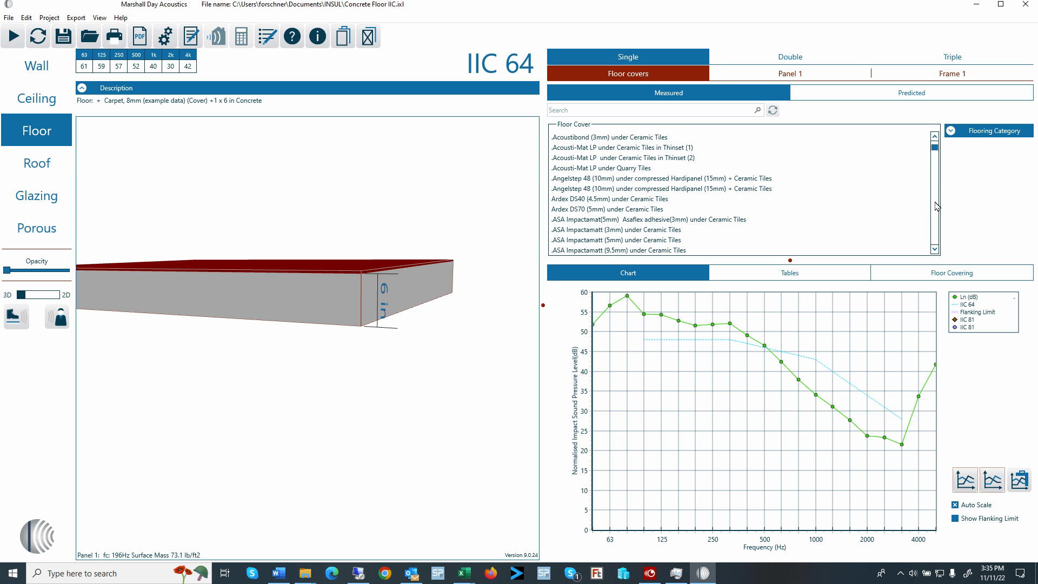
scroll(936, 206, "down", 5)
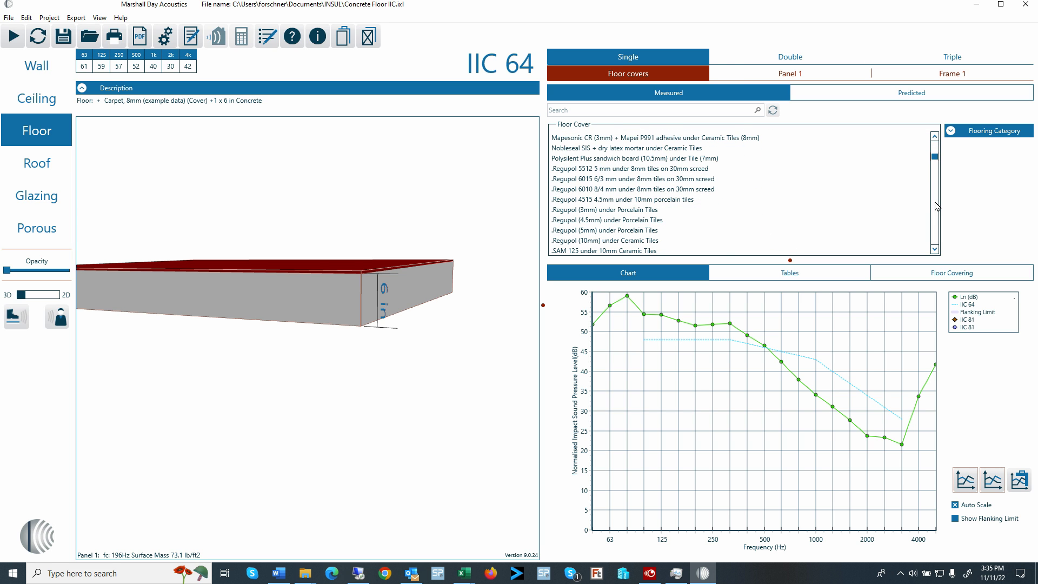
scroll(937, 152, "up", 3)
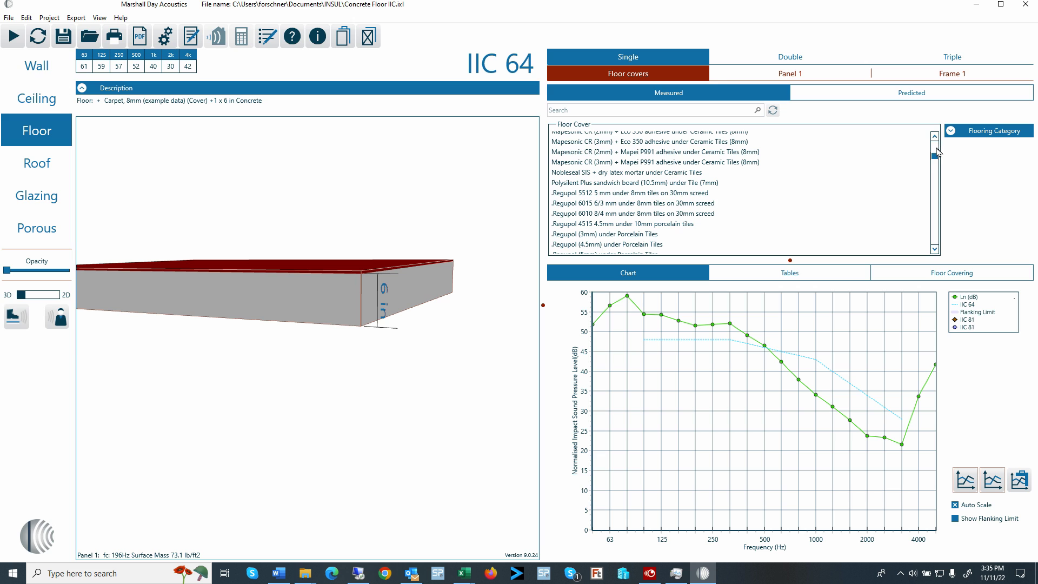
scroll(937, 153, "up", 9)
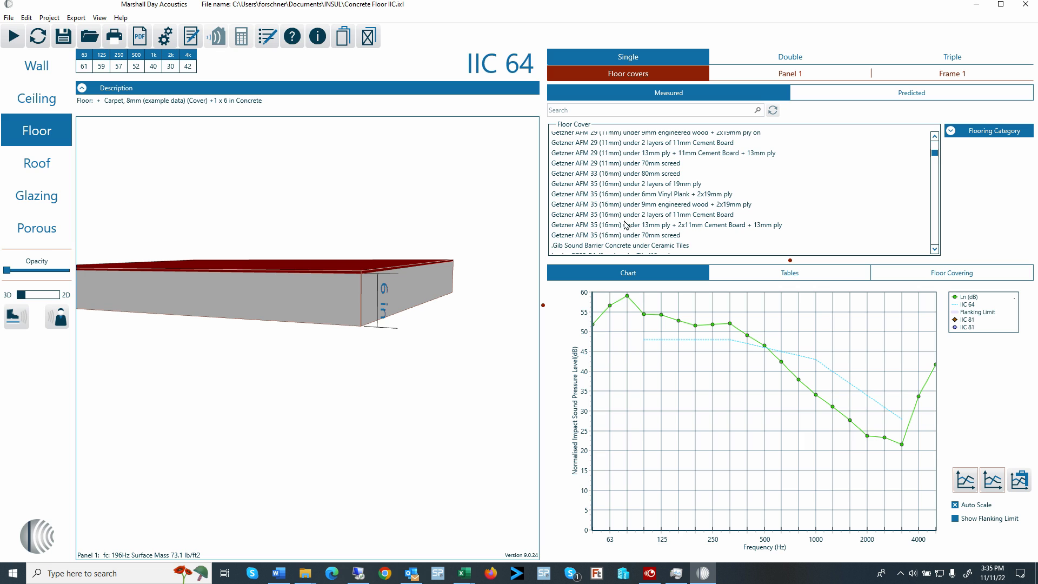
left_click(670, 237)
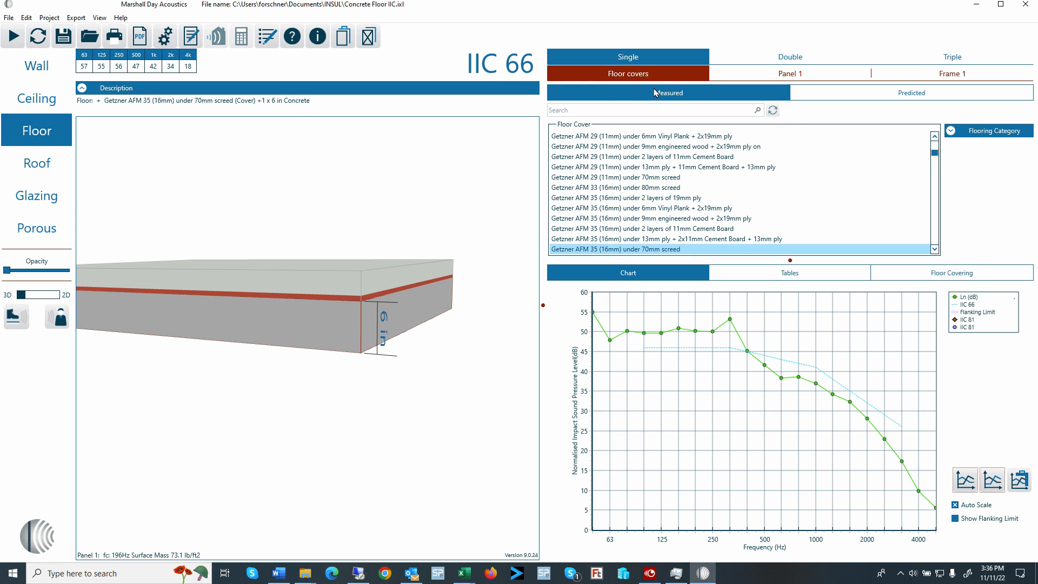
Step: Remove the floor cover and make the floor a double construction rated IIC 66
left_click_drag(935, 159, 934, 142)
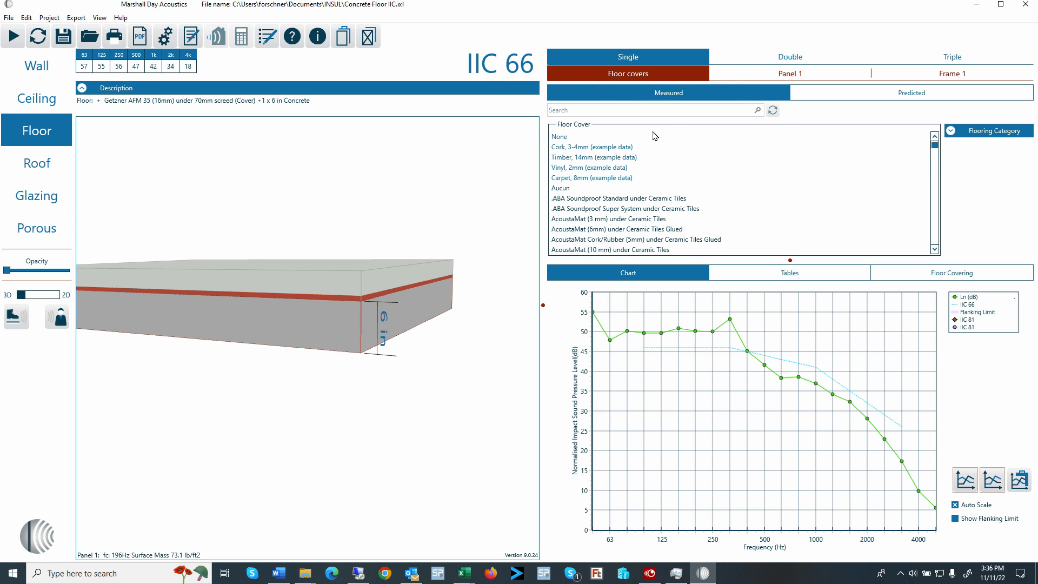
left_click(559, 138)
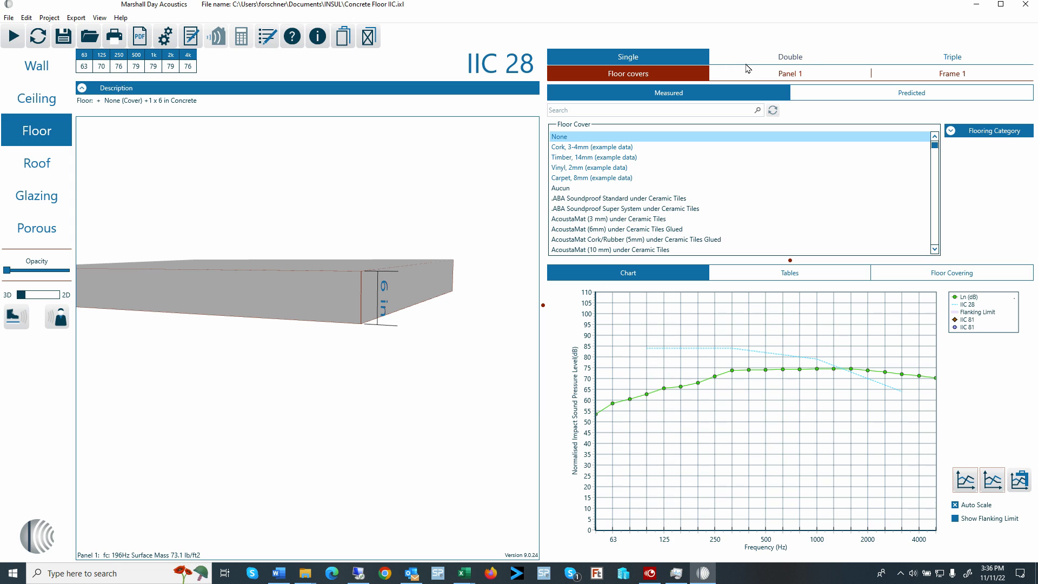
left_click(811, 61)
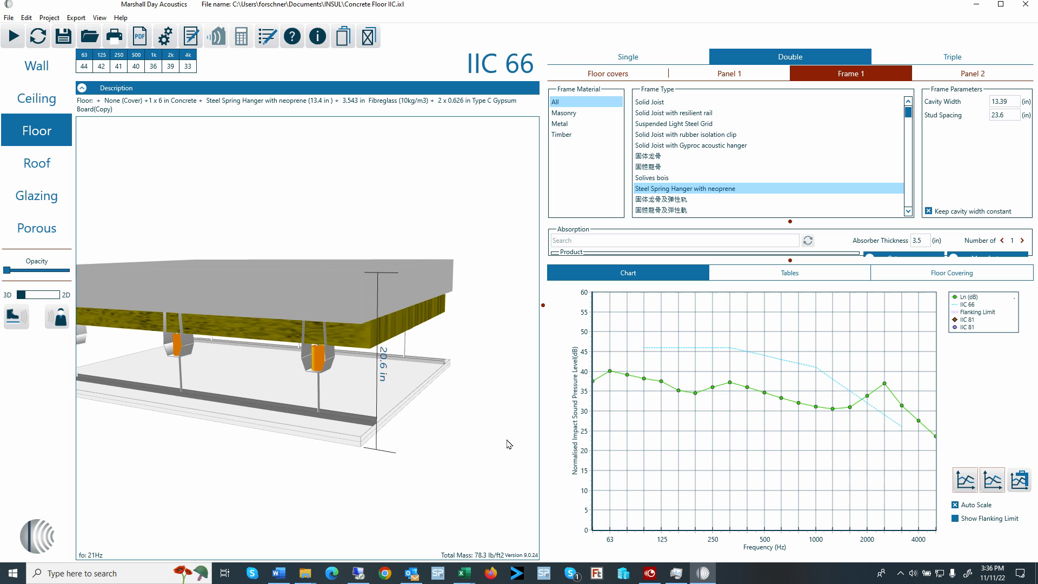
left_click(955, 79)
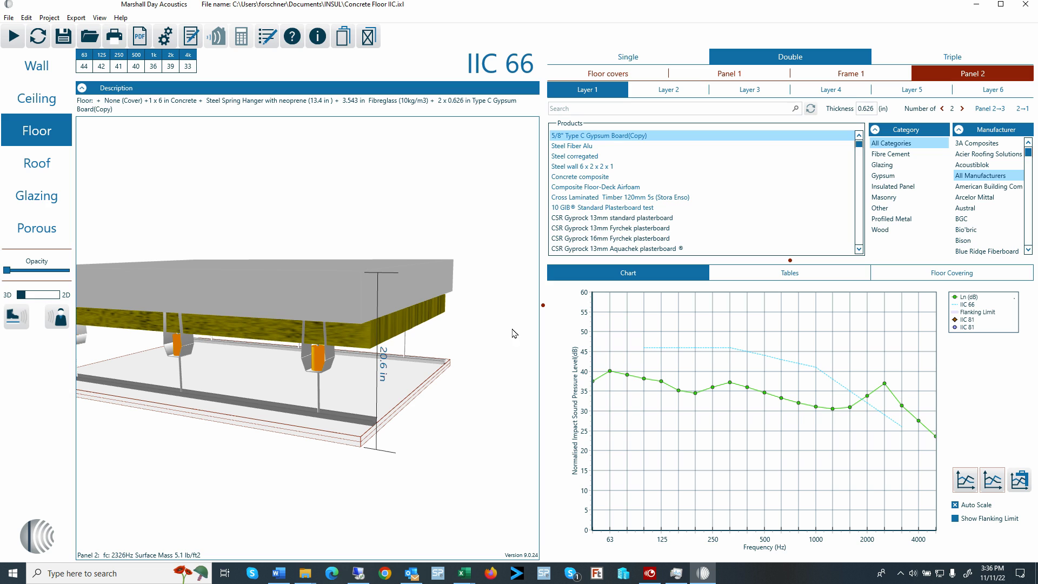
left_click(856, 76)
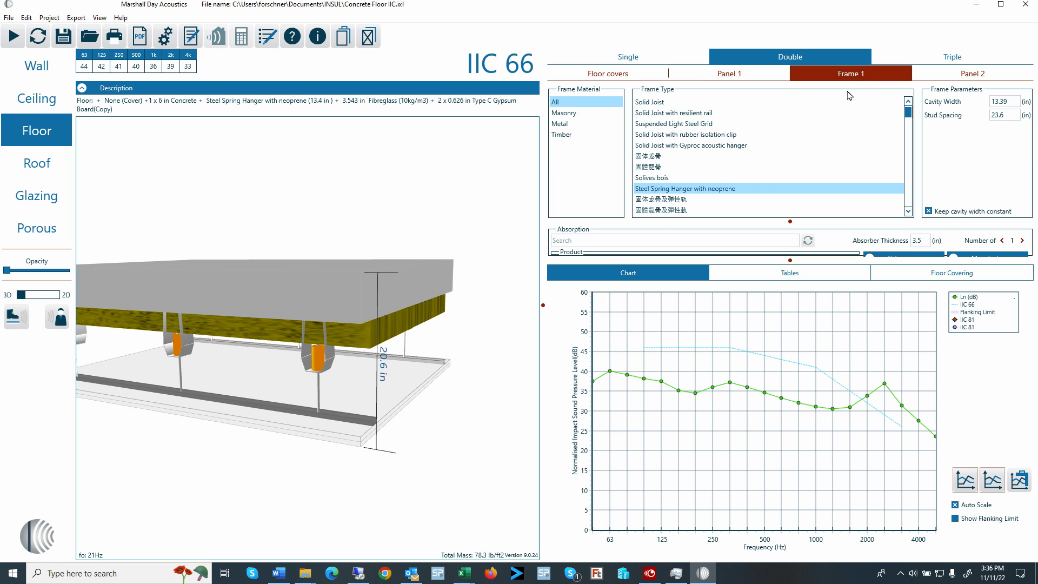
left_click(665, 105)
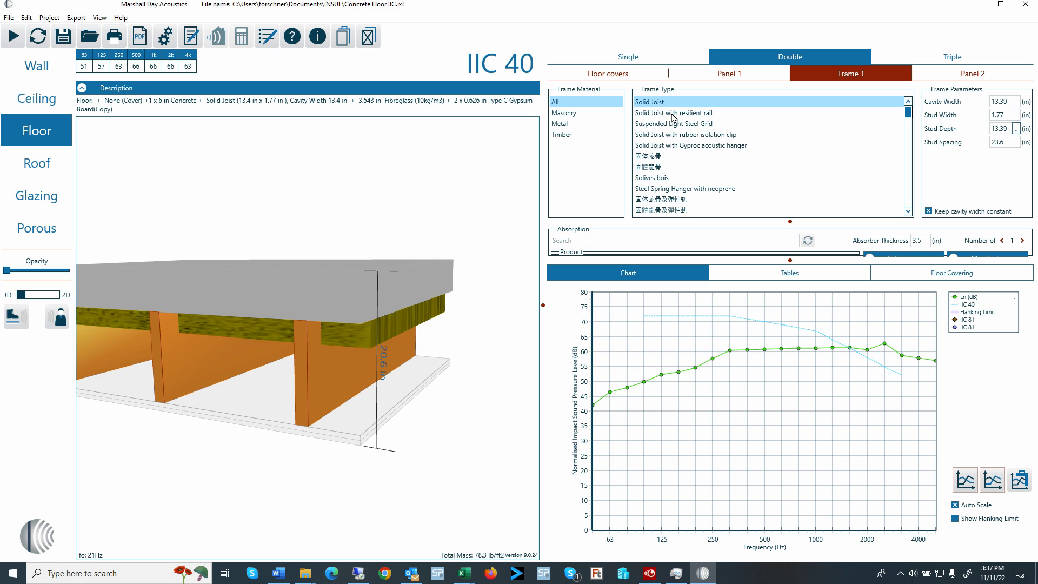
left_click(671, 114)
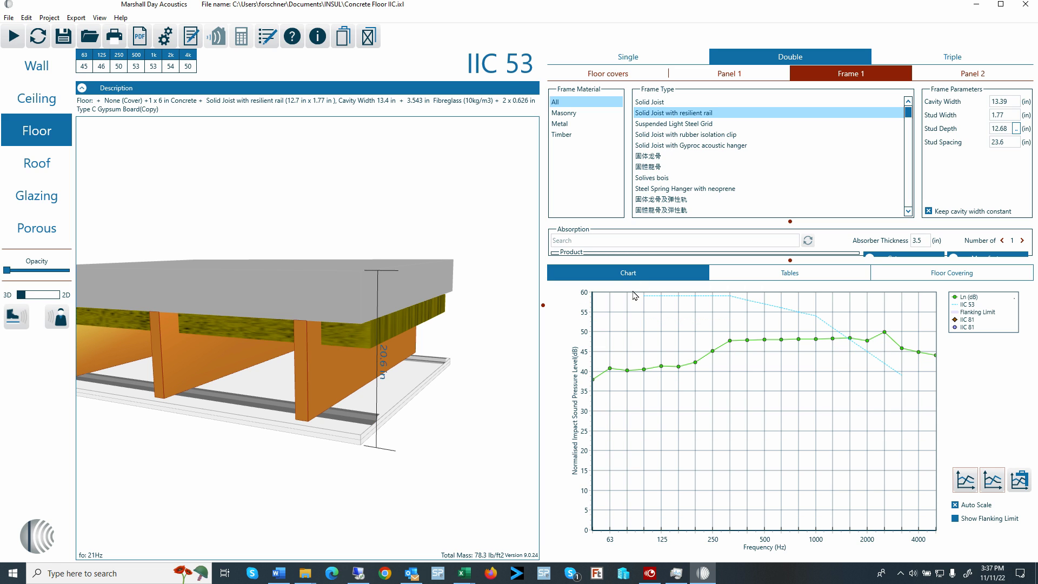
left_click(693, 125)
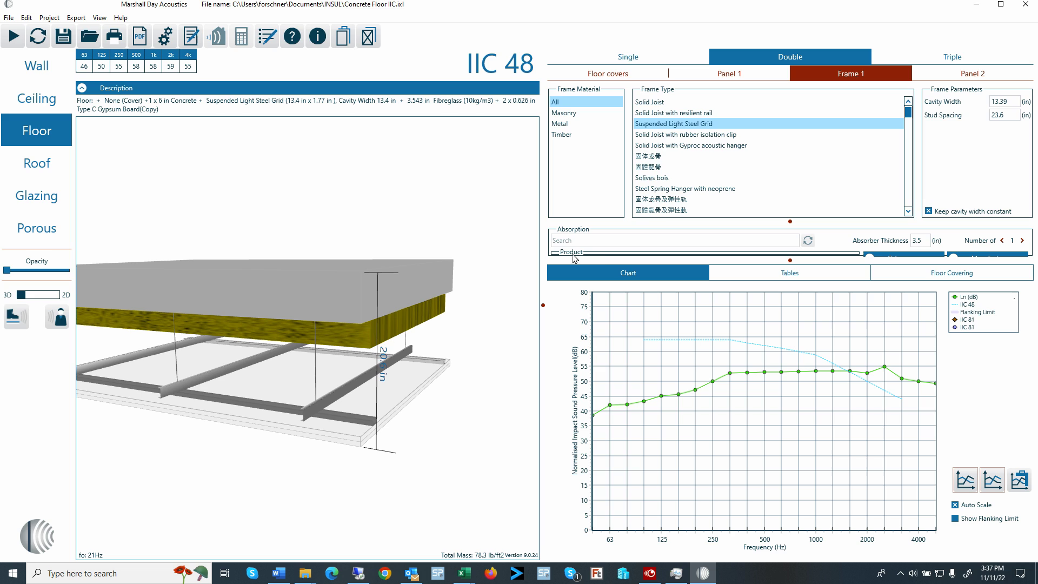
left_click(693, 191)
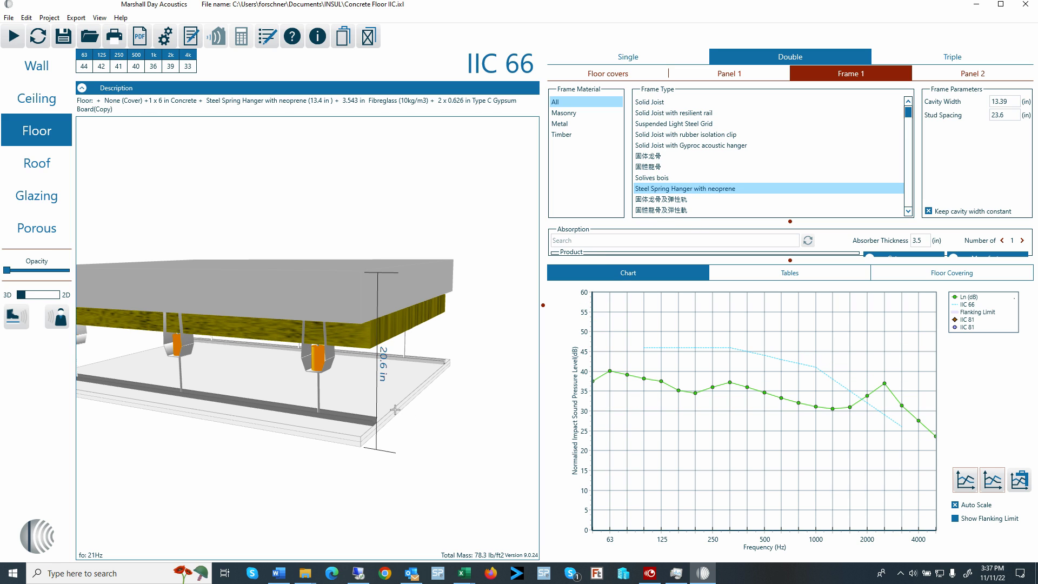
scroll(910, 201, "down", 3)
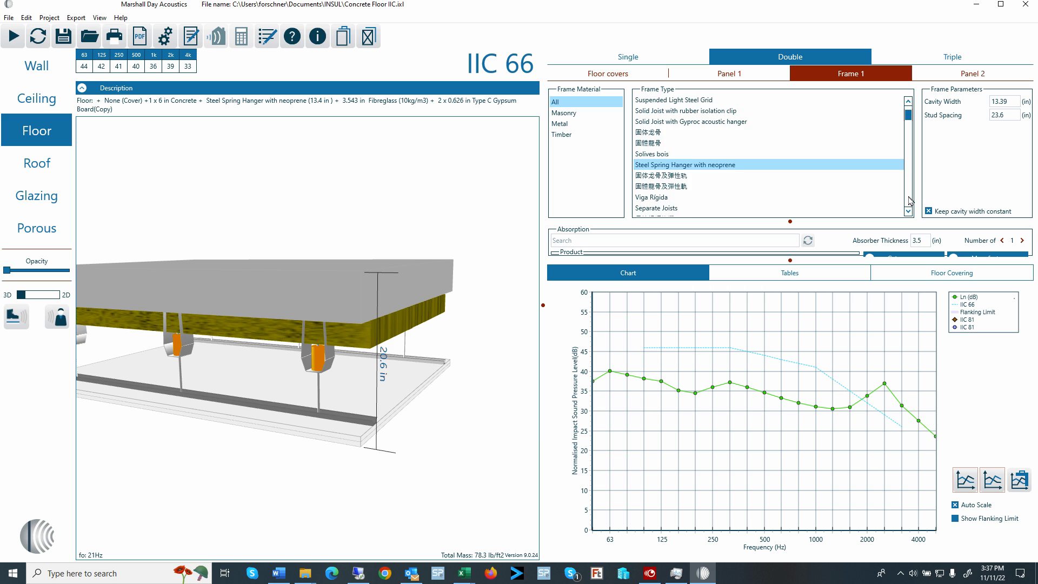
scroll(910, 201, "down", 1)
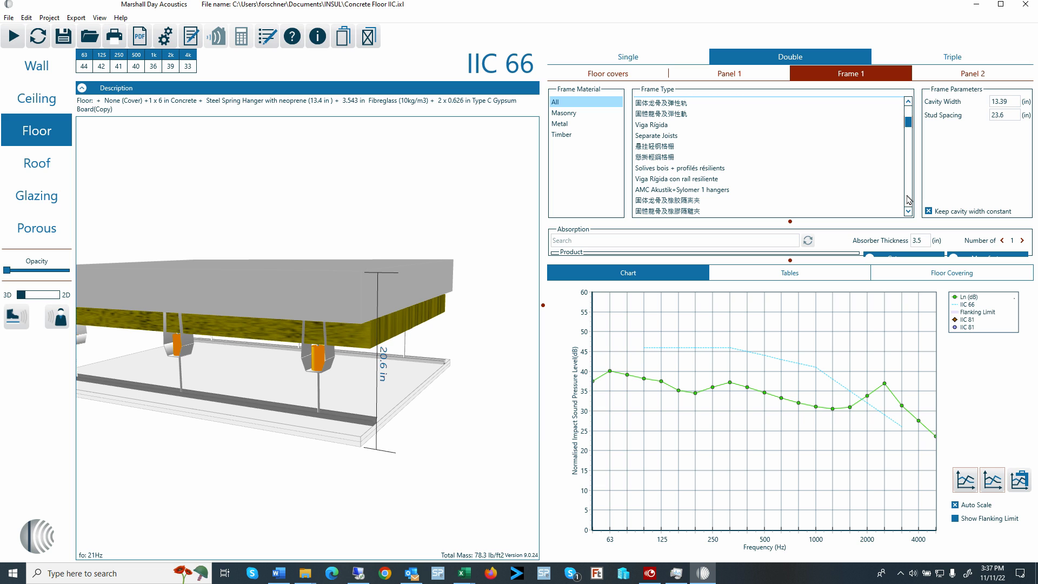
Step: Select Separate Joists as the floor's frame type
left_click(671, 136)
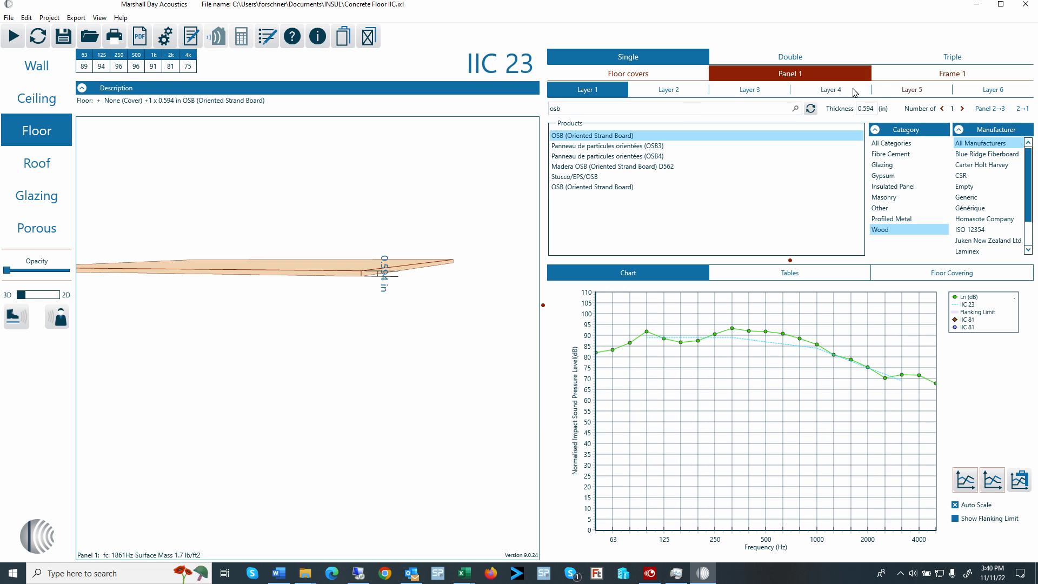
Step: Make the OSB floor double on resilient-rail solid joists with one gypsum ceiling layer, IIC 47
left_click(789, 58)
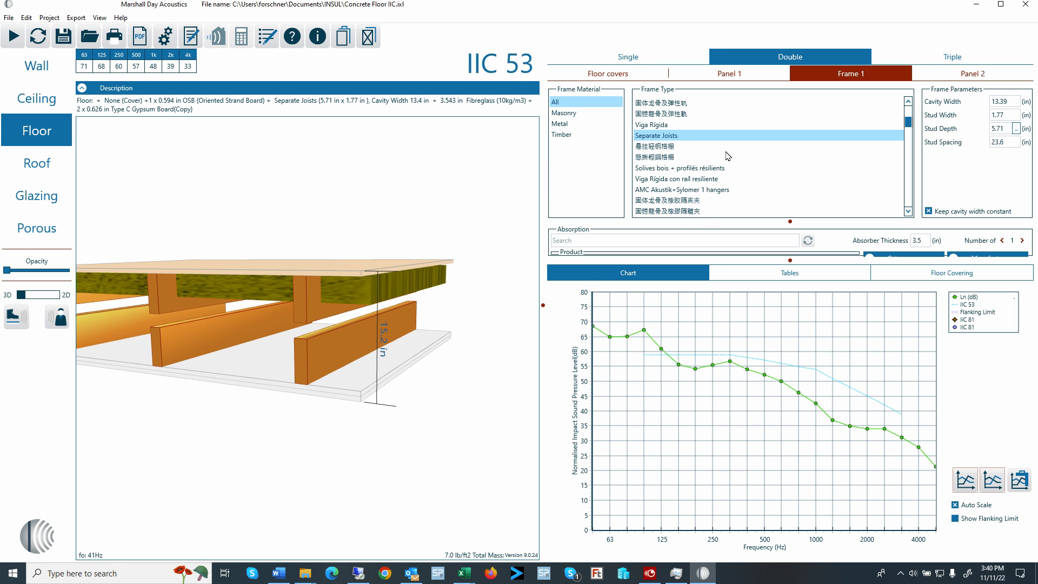
left_click(909, 107)
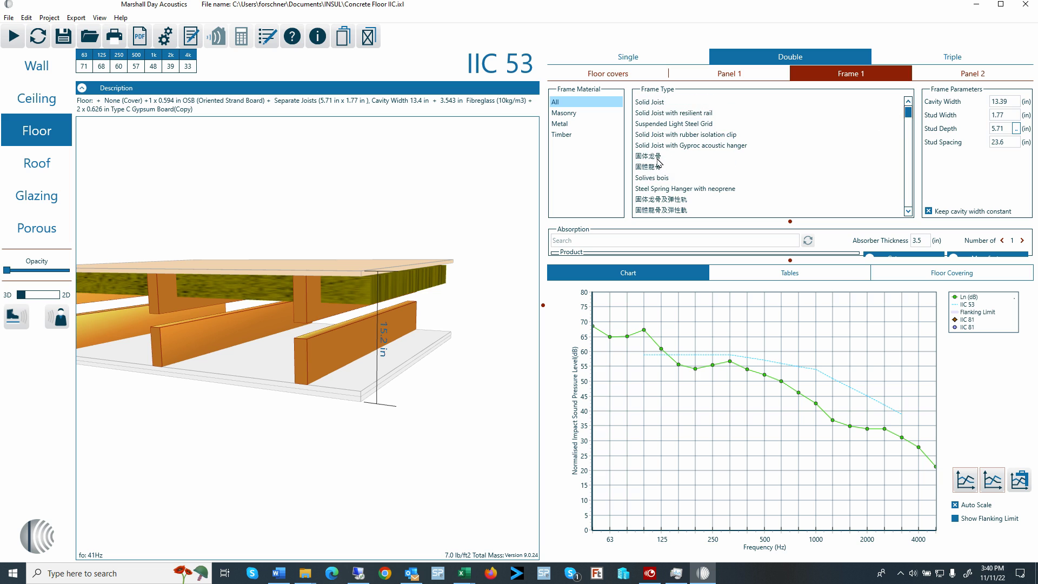
left_click(655, 113)
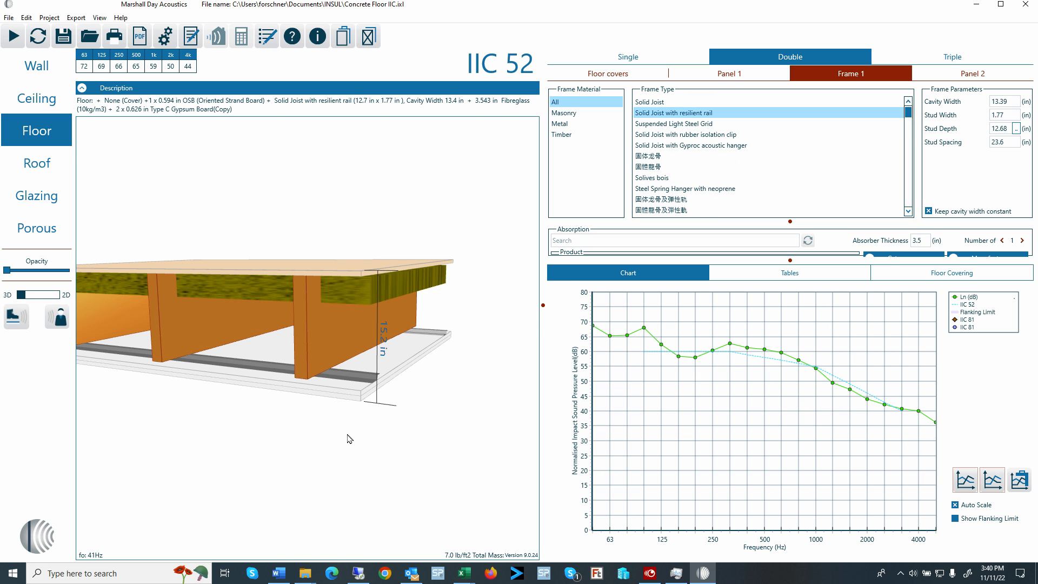
left_click(968, 76)
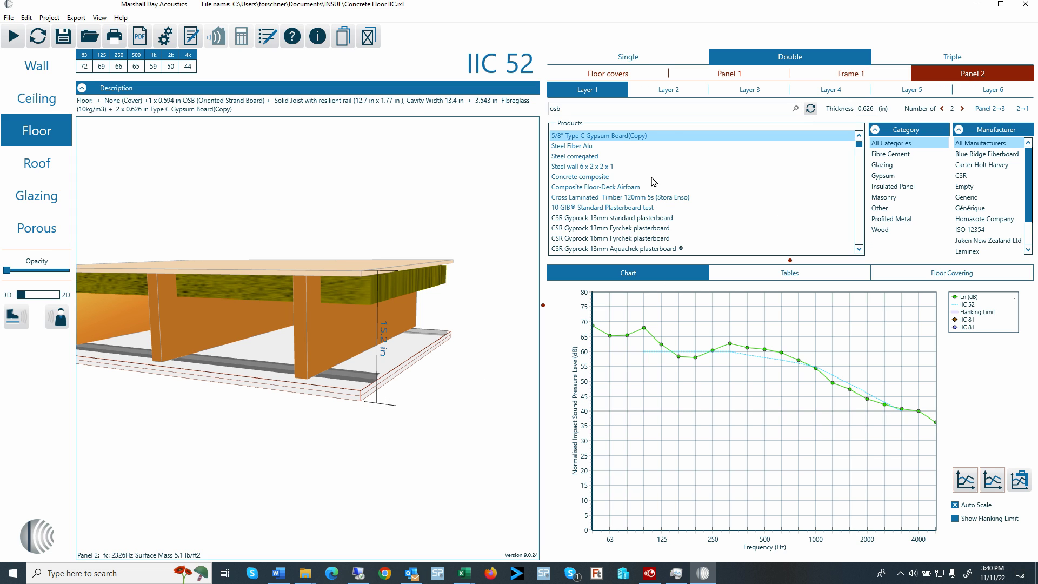
left_click(943, 109)
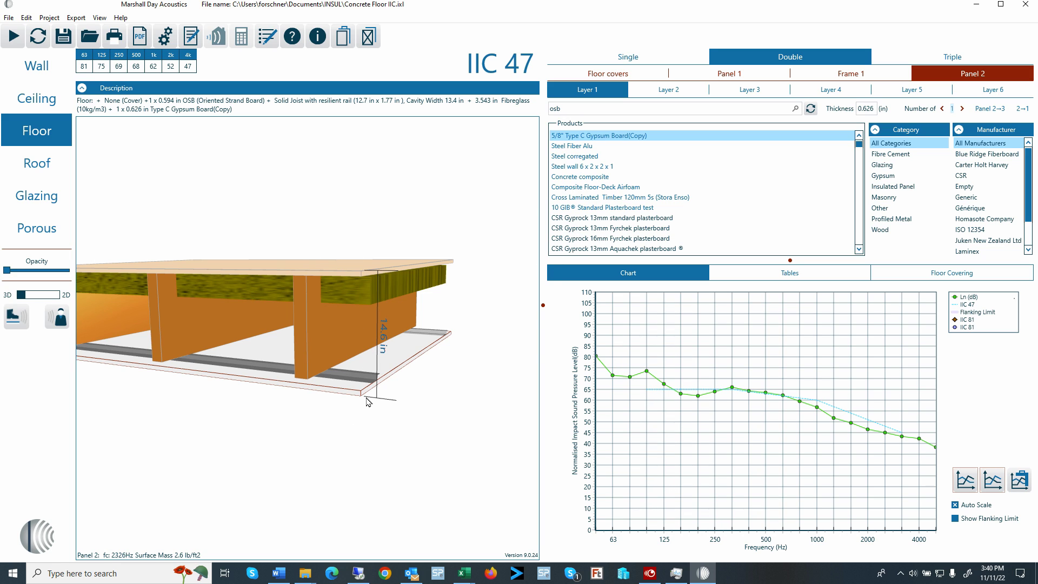
Step: Test carpet on underlay on the OSB floor, then reset the cover to None at IIC 47
left_click(612, 74)
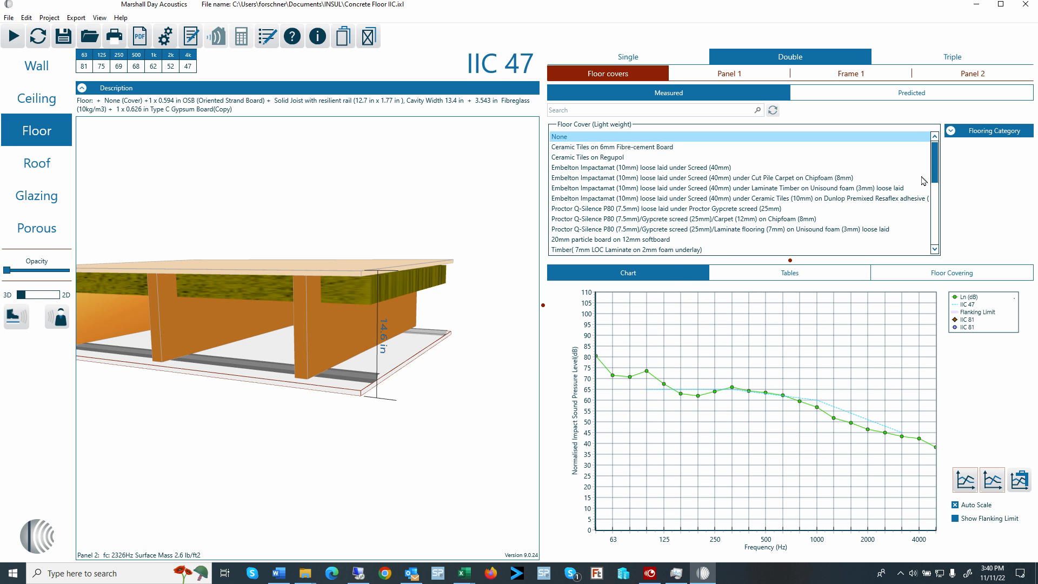
left_click_drag(933, 172, 935, 219)
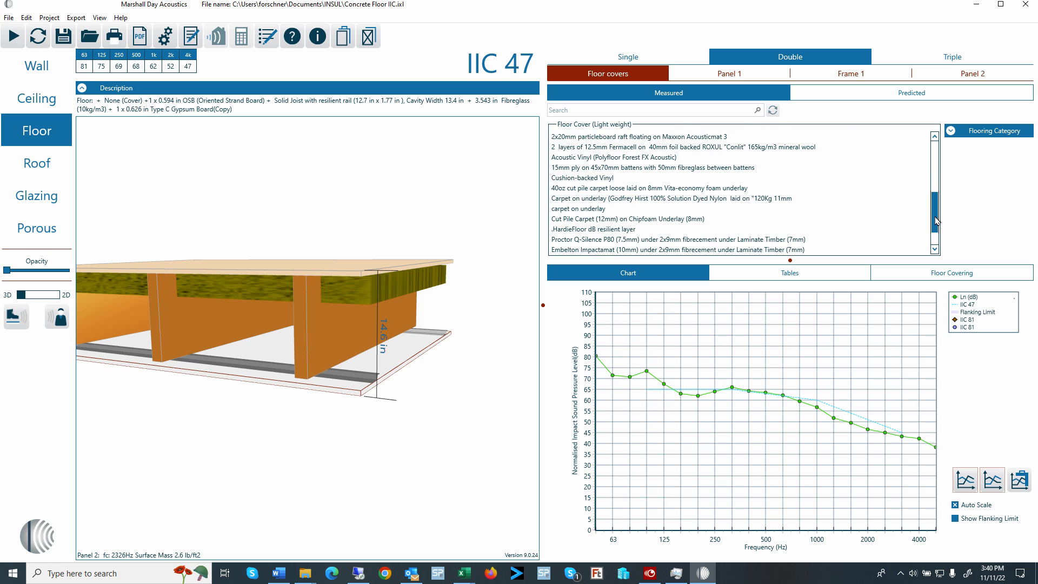
left_click(590, 212)
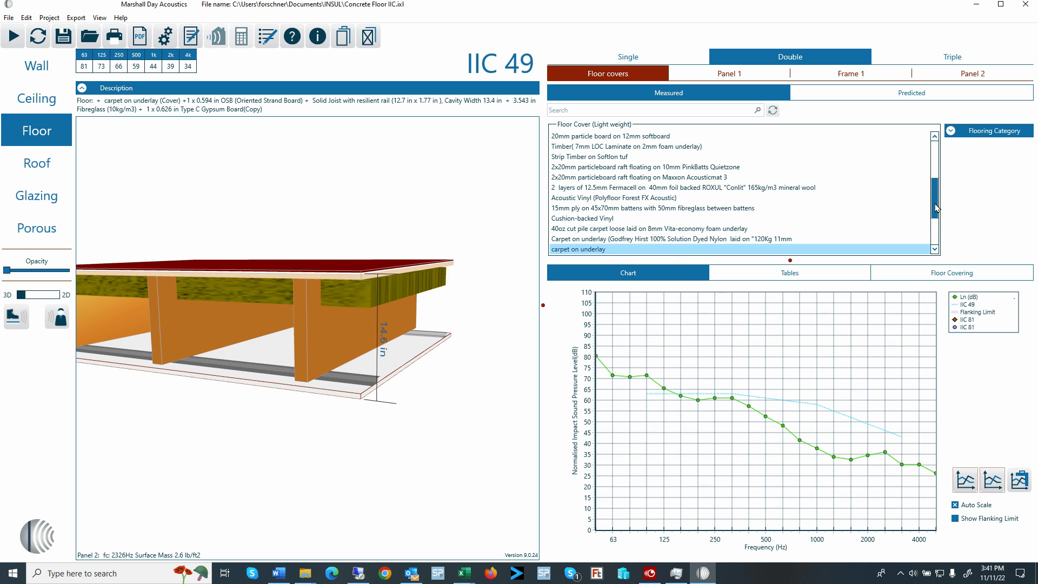
left_click_drag(936, 216, 936, 175)
left_click(557, 137)
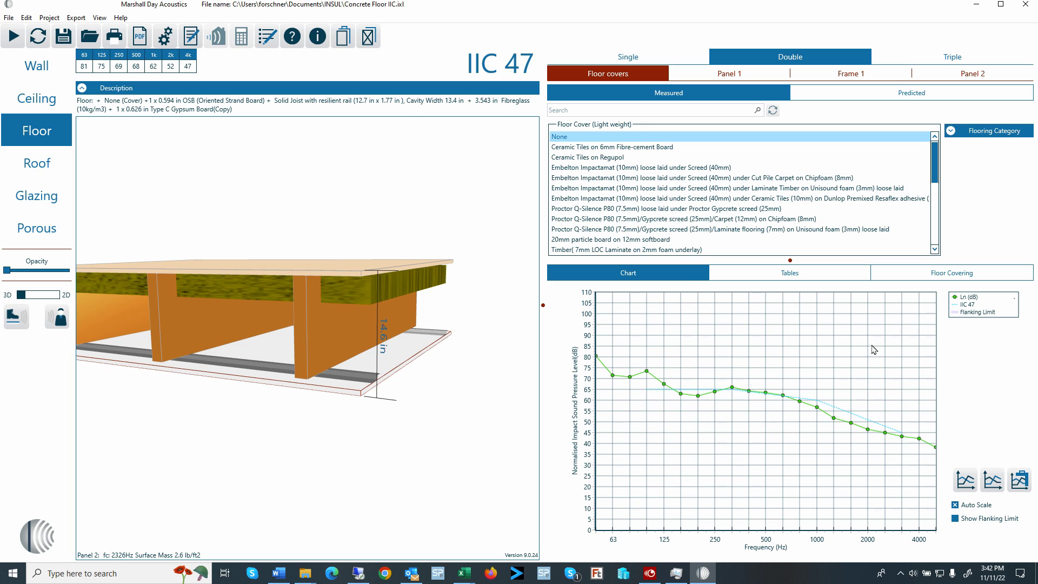
Step: Save the uncovered floor's impact curve as comparison spectrum 'wo carpet' (IIC 47)
left_click(966, 479)
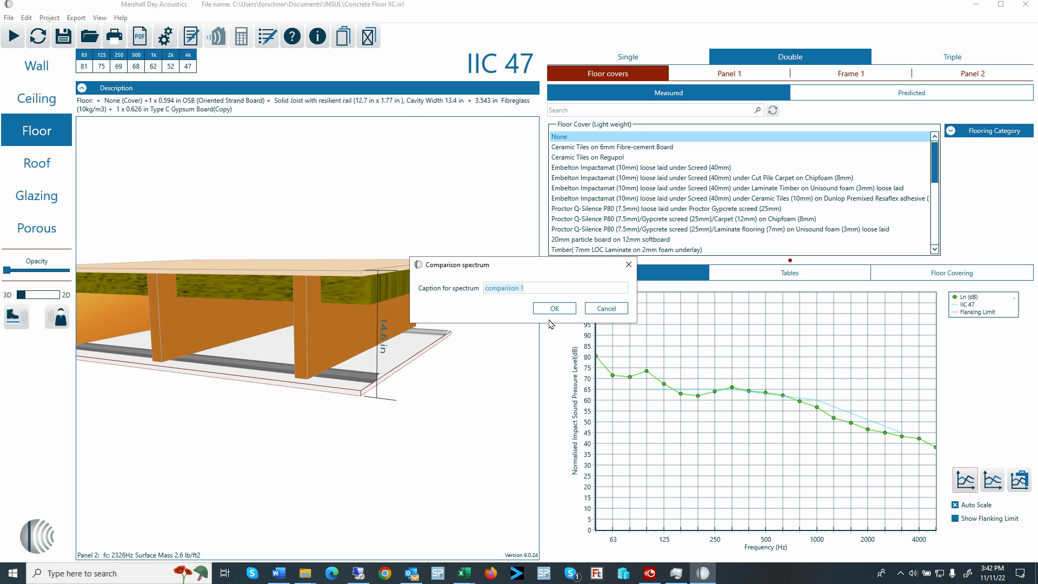
type("wo carpet")
key("Return")
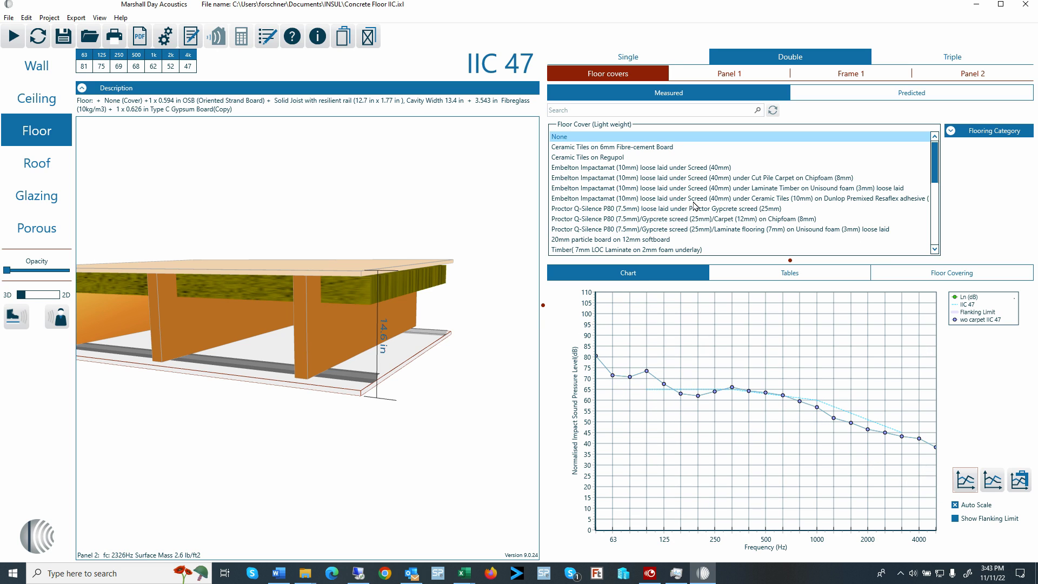
Step: Try Cushion-backed Vinyl and 40oz cut pile, then apply Cut Pile Carpet (12mm) on Chipfoam Underlay (8mm)
left_click(935, 217)
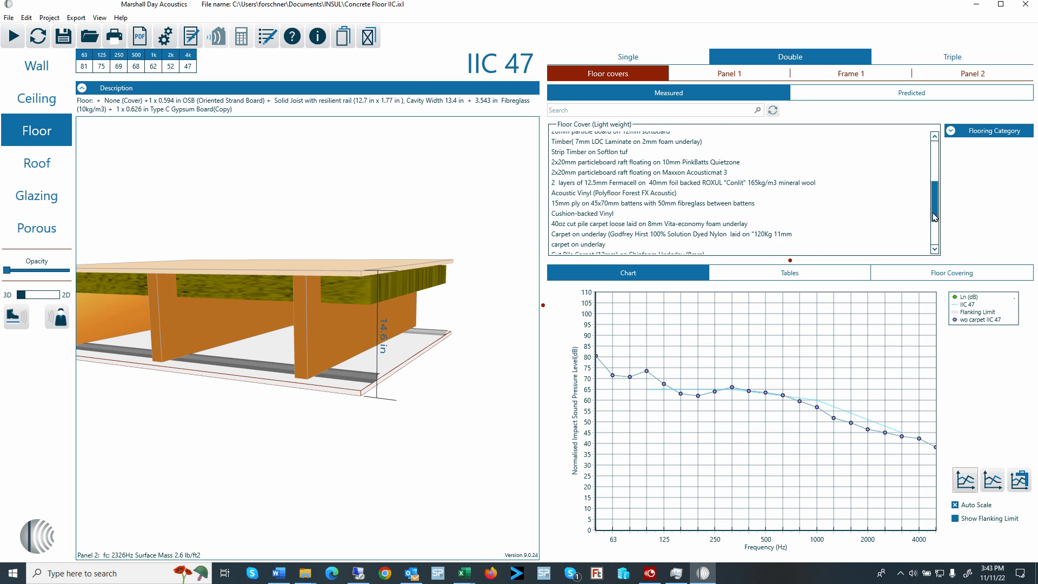
left_click(604, 214)
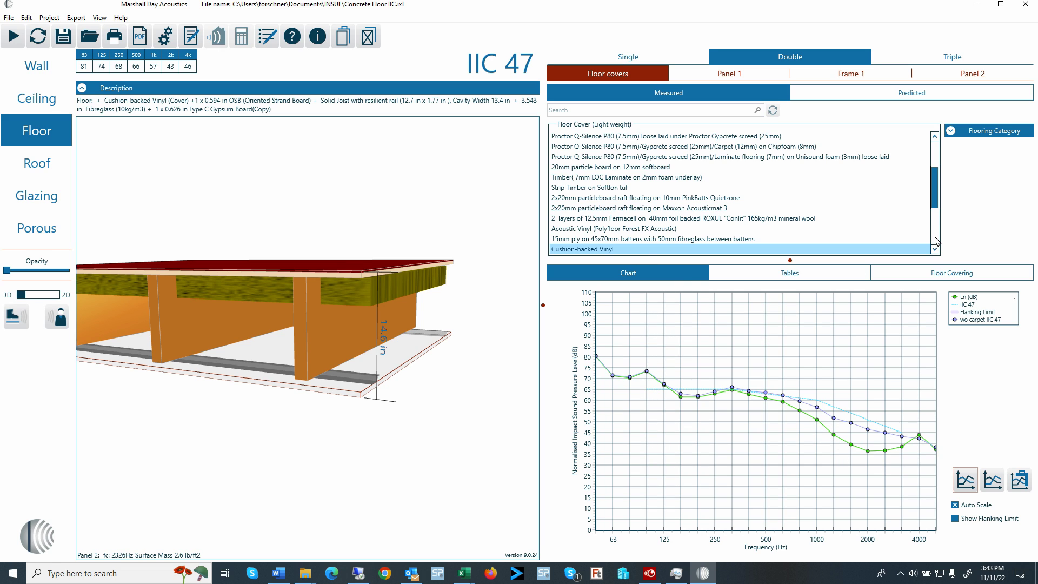
scroll(936, 241, "down", 2)
left_click(668, 239)
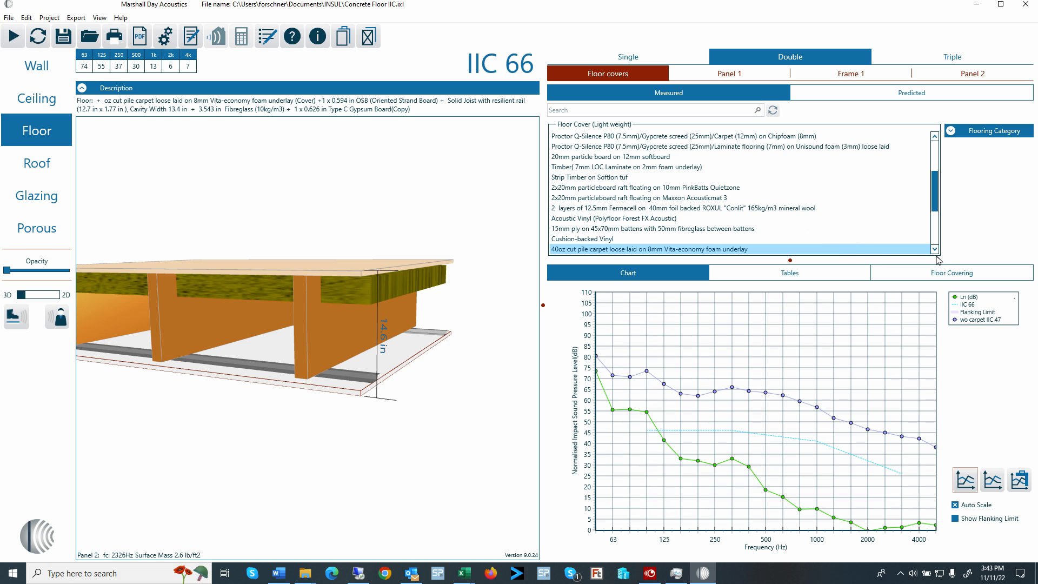
scroll(934, 249, "down", 3)
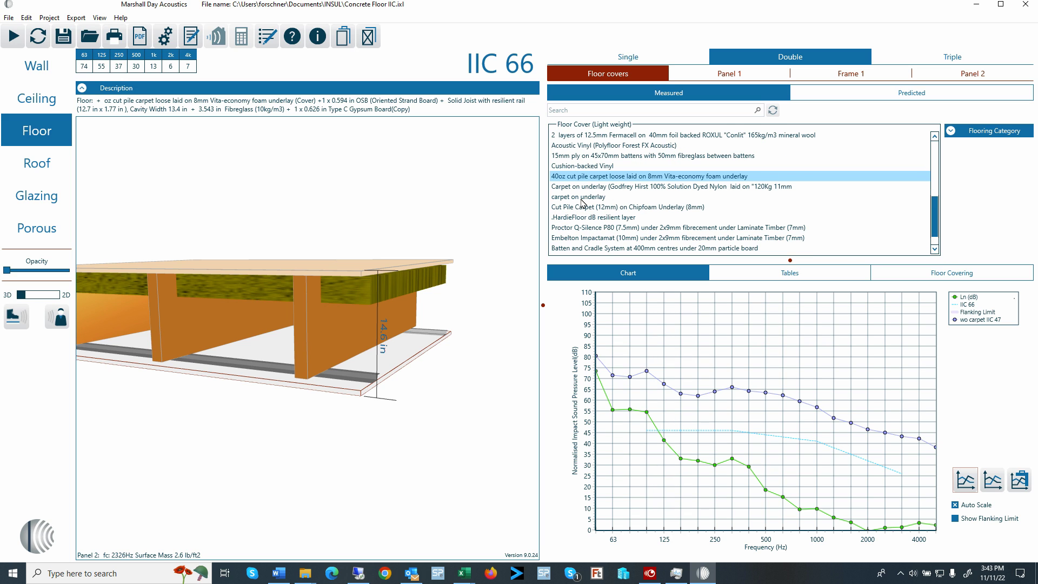
left_click(581, 198)
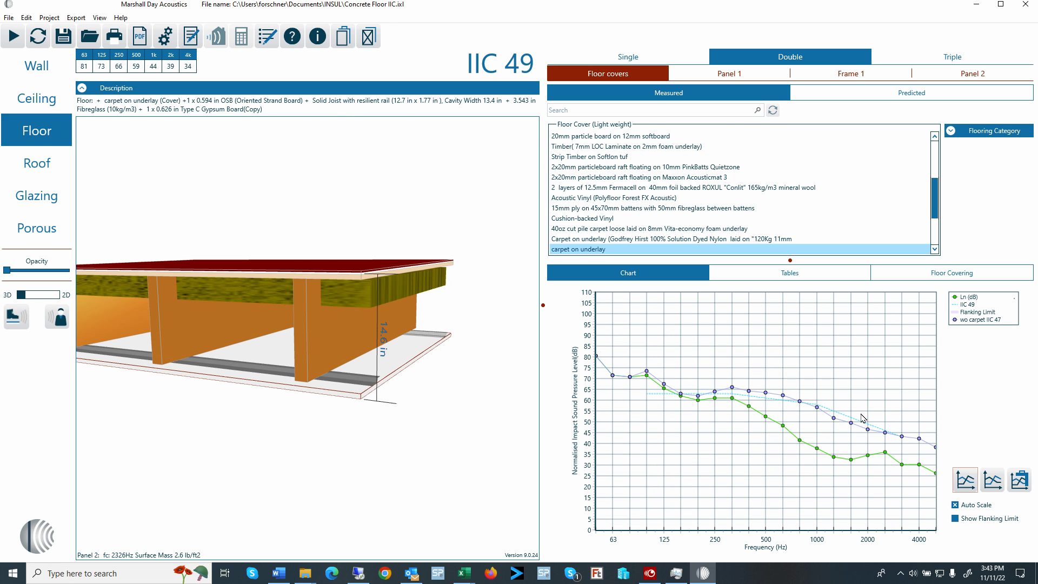